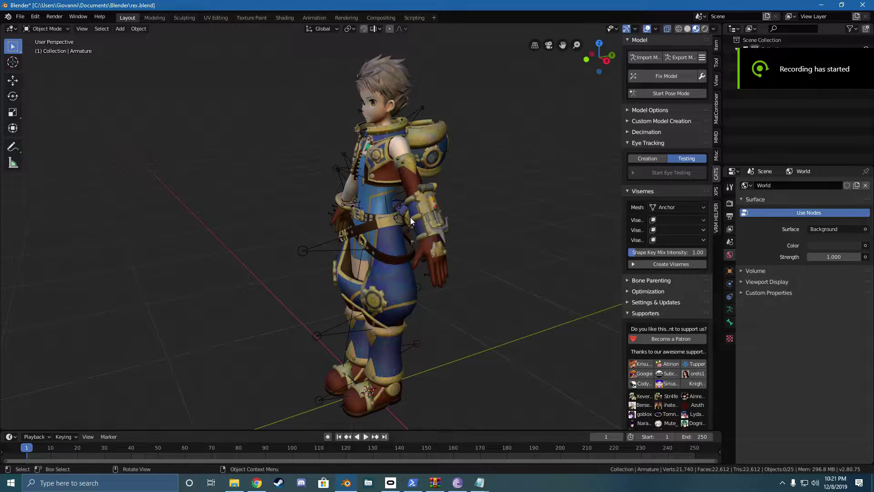
mouse_move(411, 217)
middle_mouse_down()
mouse_move(458, 212)
mouse_move(384, 215)
mouse_move(448, 220)
mouse_move(397, 220)
middle_mouse_up()
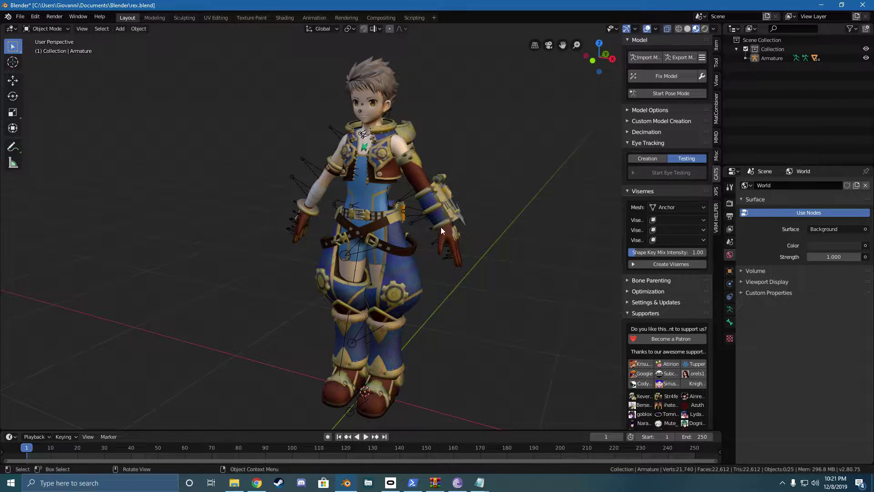
middle_click_drag(511, 288, 504, 276)
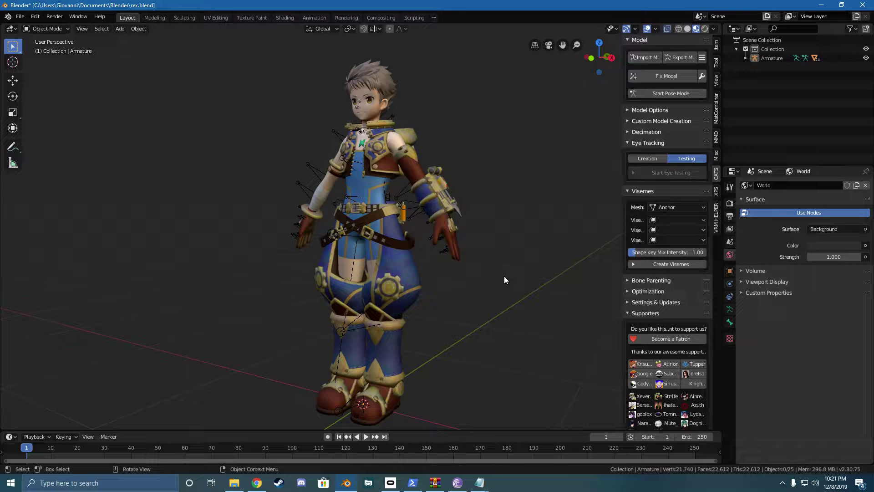
mouse_move(512, 283)
middle_mouse_down()
mouse_move(532, 286)
mouse_move(507, 291)
mouse_move(545, 283)
mouse_move(516, 283)
middle_mouse_up()
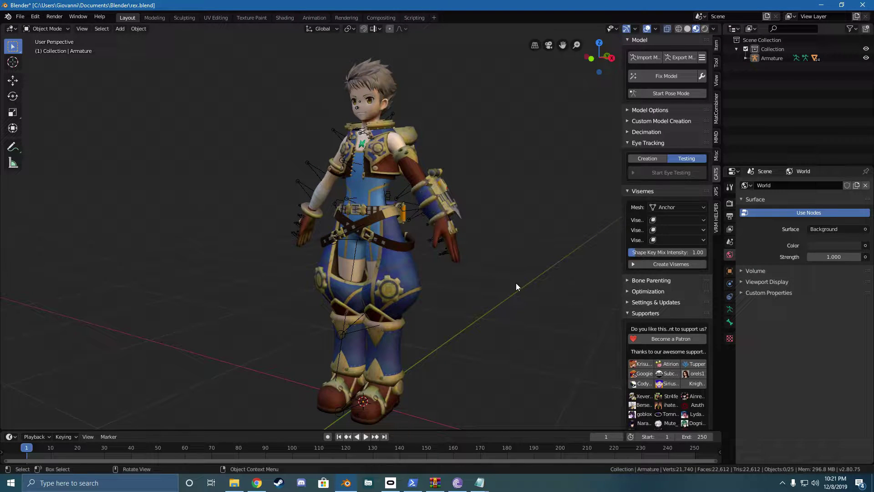
middle_click_drag(515, 282, 476, 273, "shift")
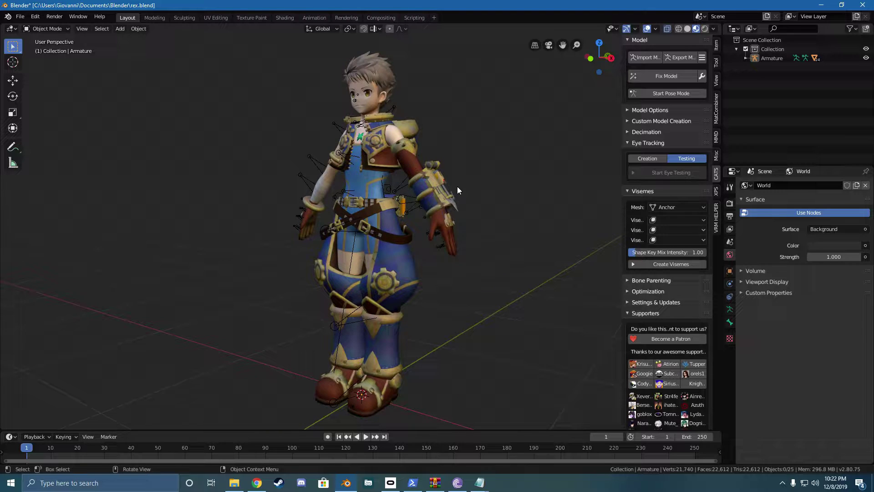
middle_click_drag(457, 191, 483, 190)
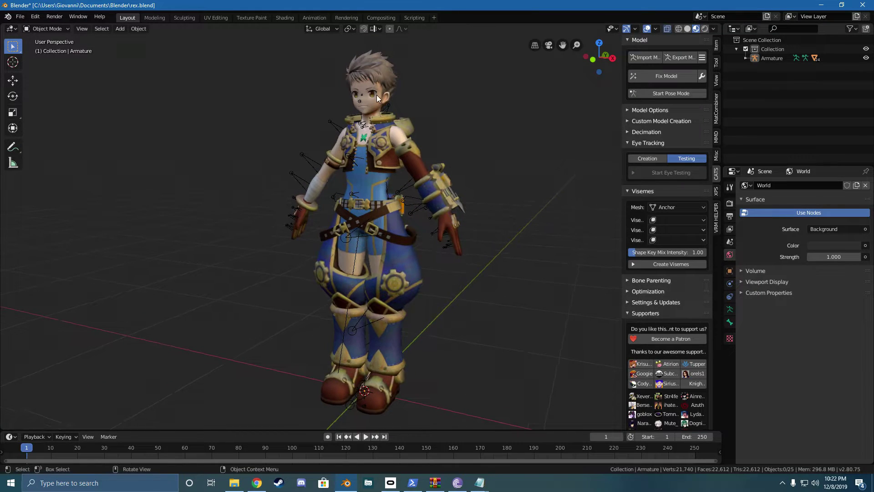
Step: Examine the character's separate mesh parts, including the eyes, hair, arm cloth, body metal, helmet glass, lower-body metals and body clothing
left_click(374, 94)
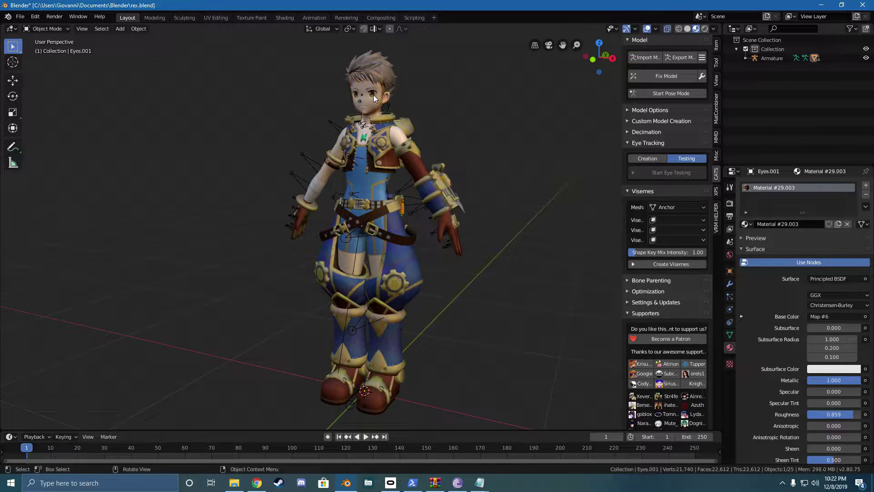
left_click(373, 77)
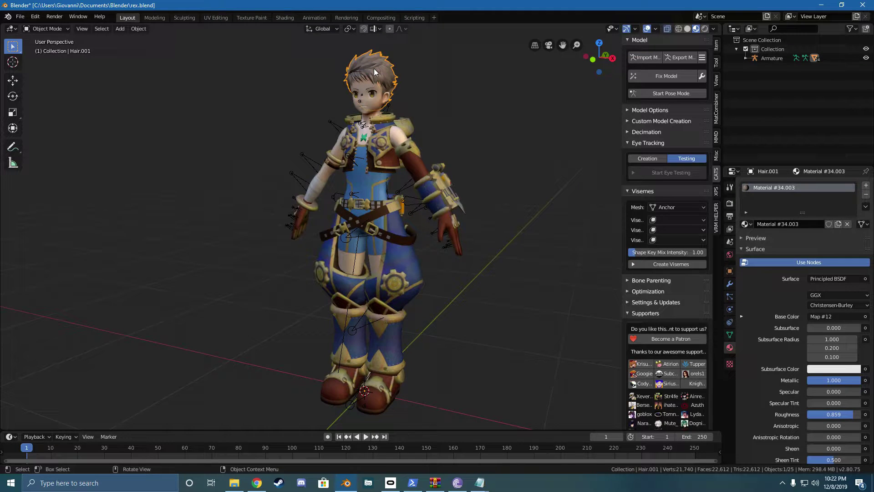
left_click(432, 187)
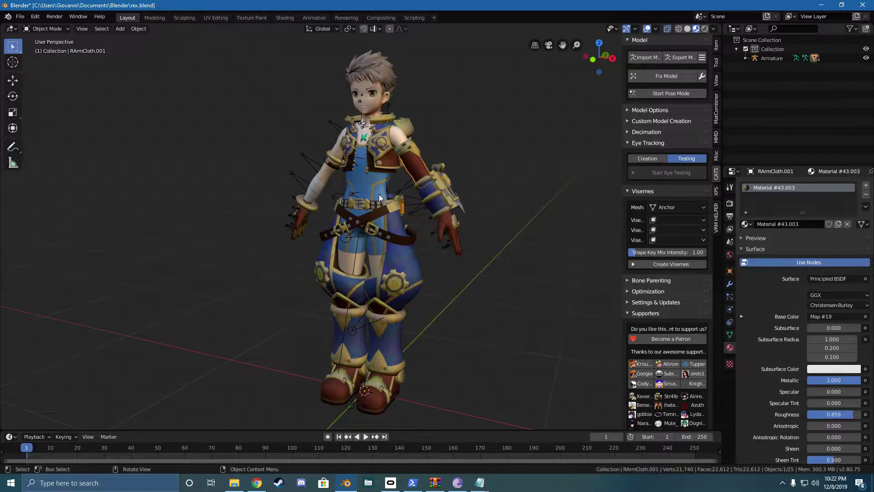
middle_click_drag(360, 261, 293, 226)
left_click(293, 206)
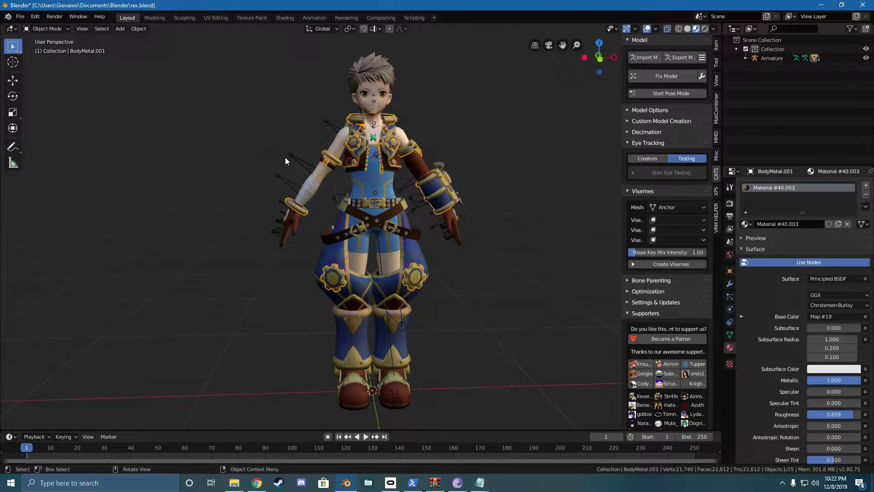
middle_click_drag(269, 181, 420, 193)
left_click(313, 150)
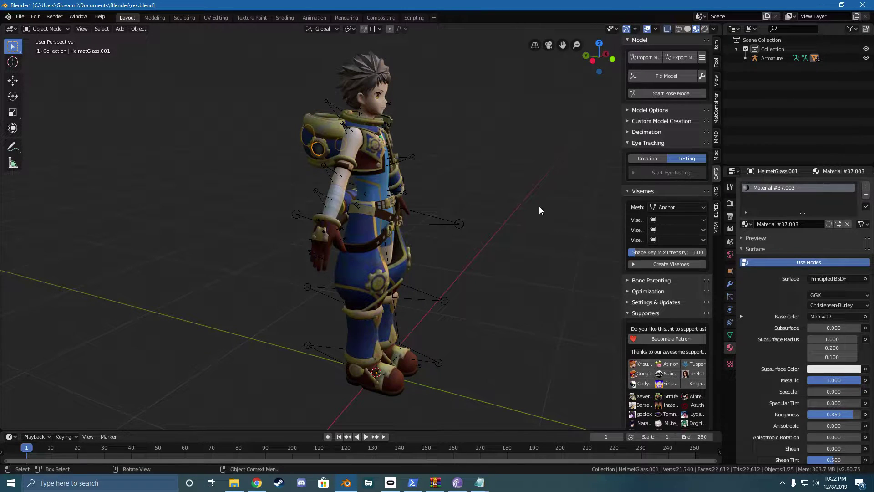
middle_click_drag(540, 208, 441, 203)
scroll(508, 198, "down", 1)
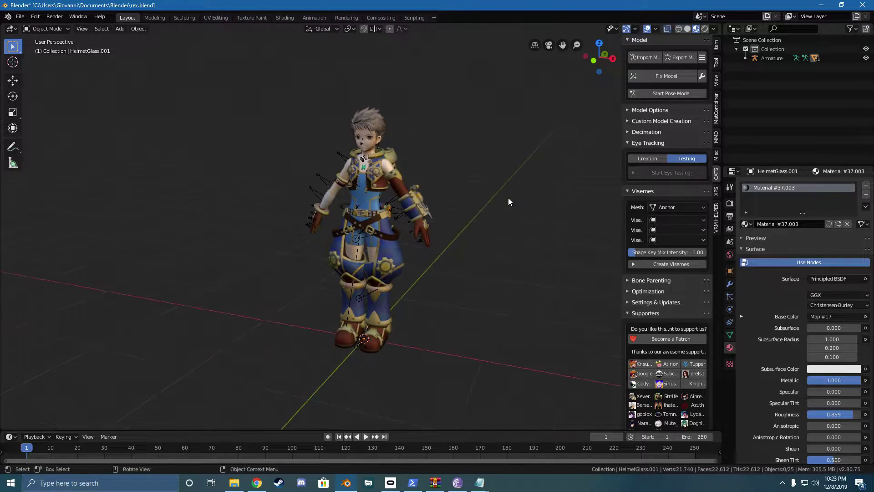
scroll(508, 198, "up", 1)
mouse_move(517, 209)
middle_mouse_down()
mouse_move(481, 212)
mouse_move(520, 203)
mouse_move(505, 211)
middle_mouse_up()
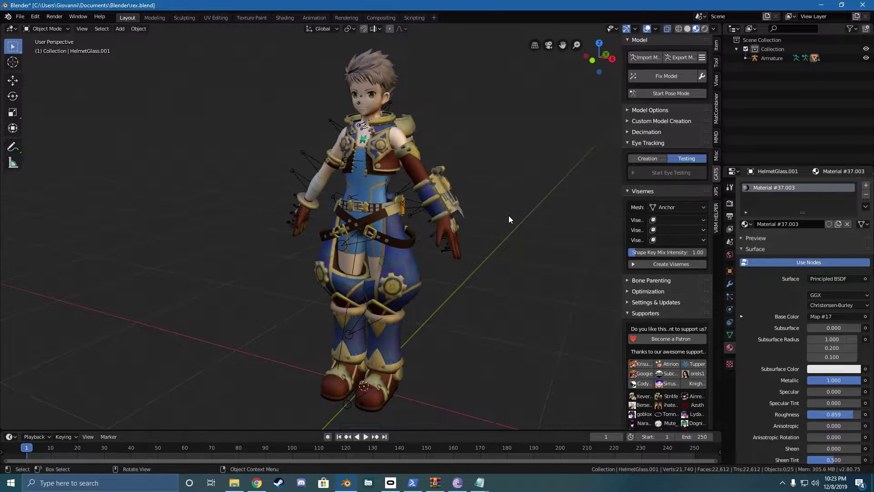
middle_click_drag(509, 220, 392, 154)
left_click(386, 158)
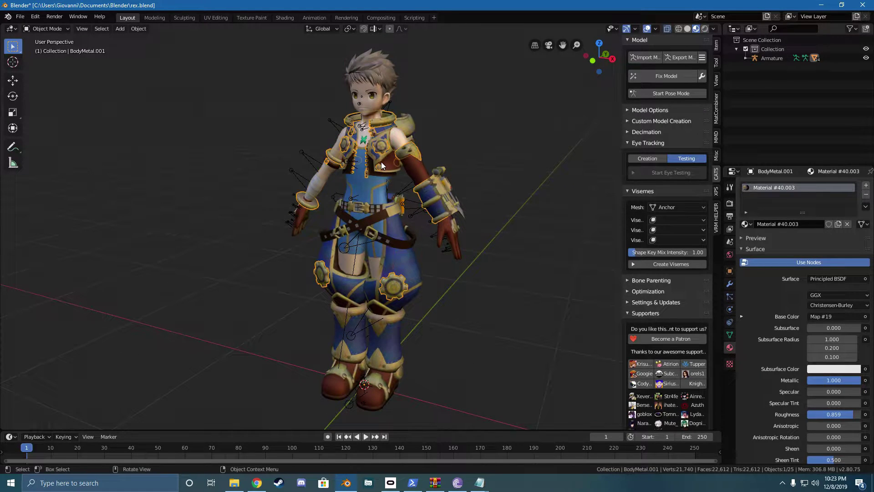
left_click(386, 181)
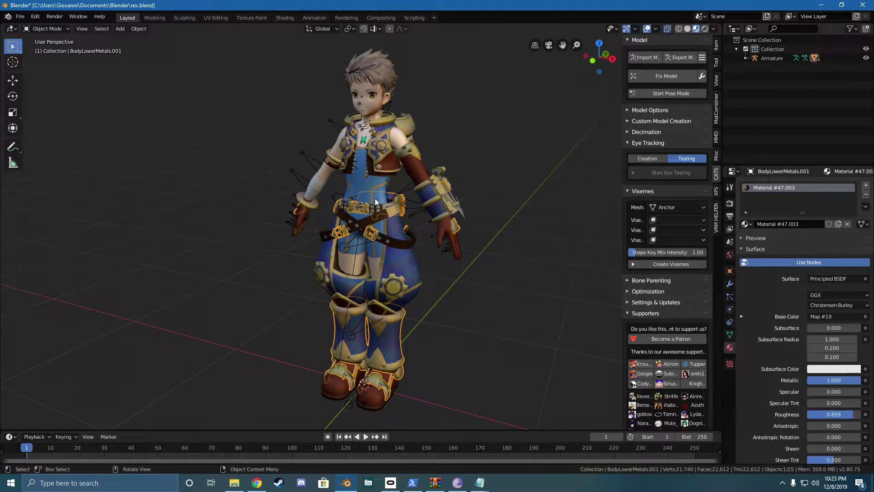
left_click(481, 193)
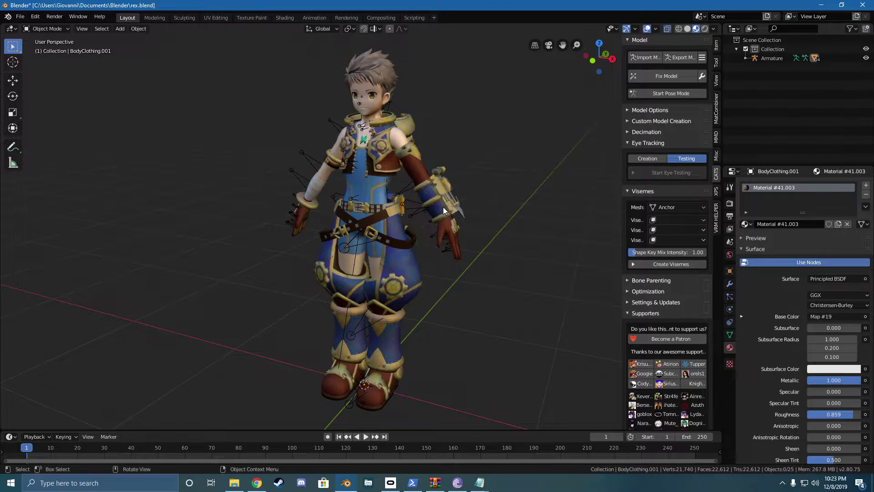
mouse_move(443, 207)
middle_mouse_down()
mouse_move(471, 191)
mouse_move(437, 200)
middle_mouse_up()
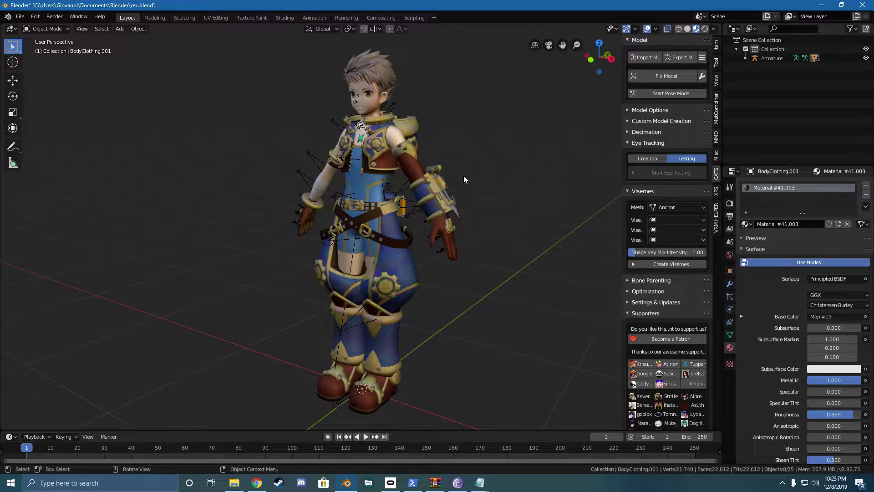
Step: Try to join all of the character's meshes into a single object, and undo the join
key("a")
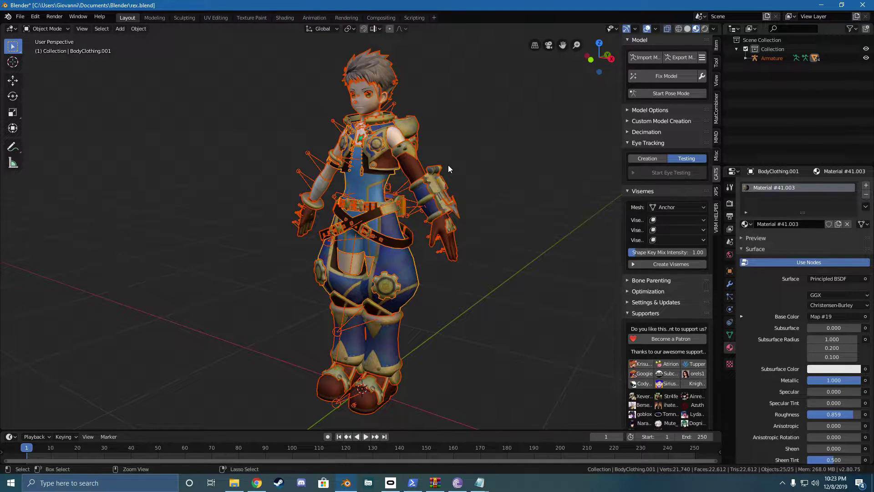
key("ctrl+j")
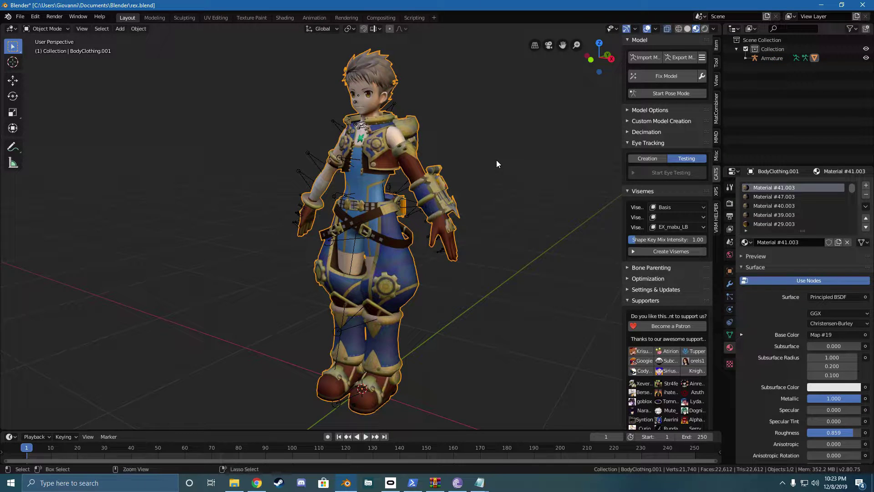
left_click(490, 154)
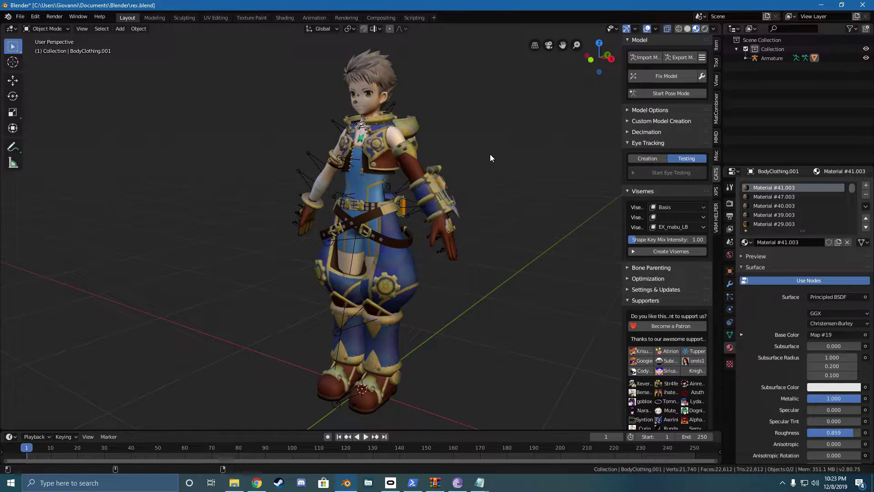
left_click(393, 133)
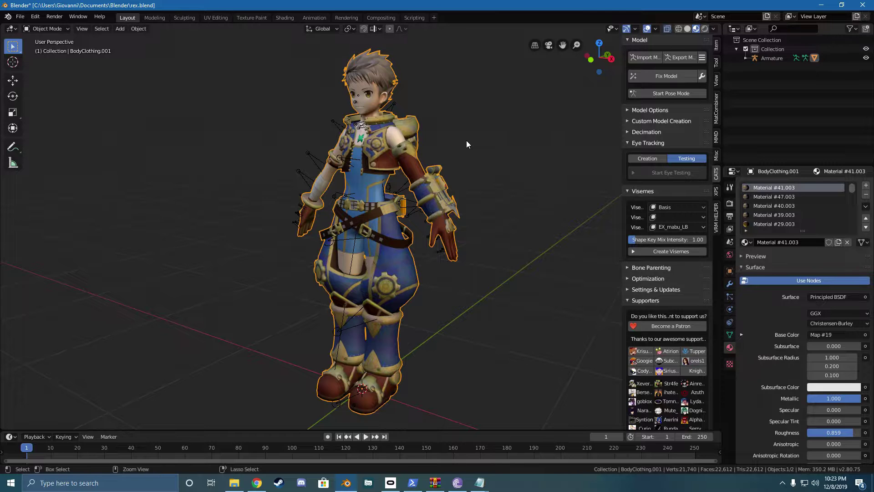
key("a")
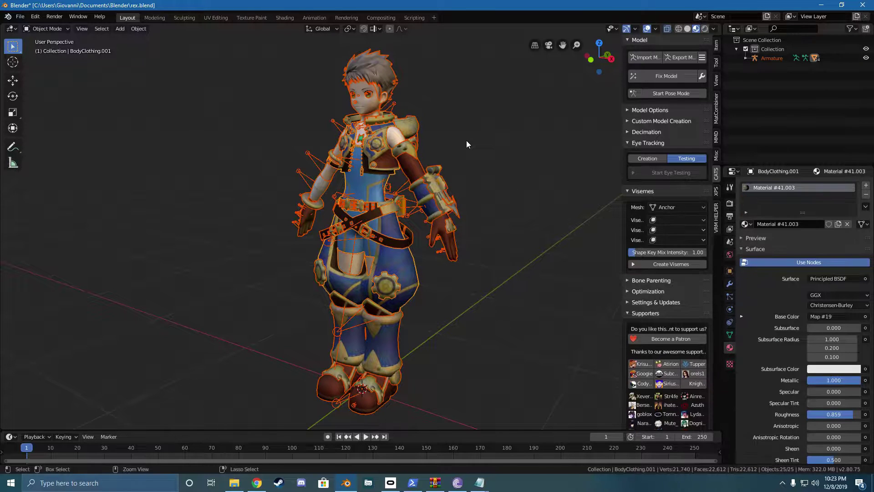
left_click(466, 140)
Step: Run the CATS Fix Model operation on the character
middle_click_drag(436, 144, 440, 144)
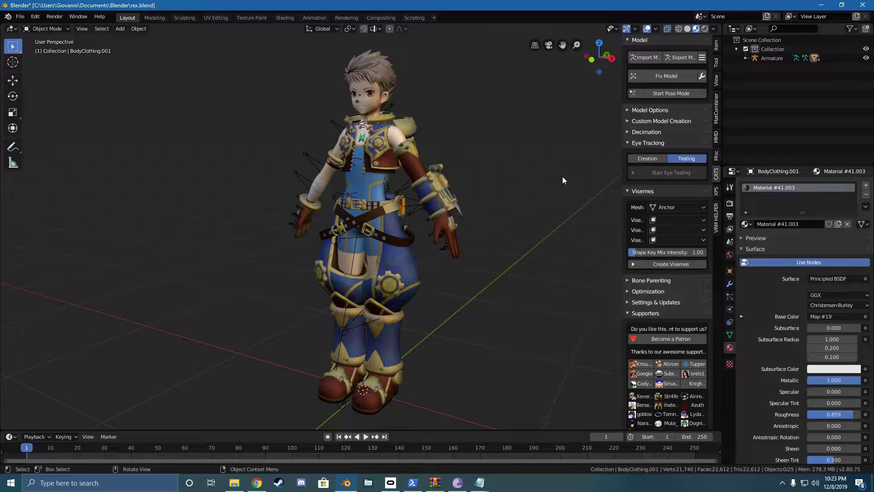
left_click(654, 77)
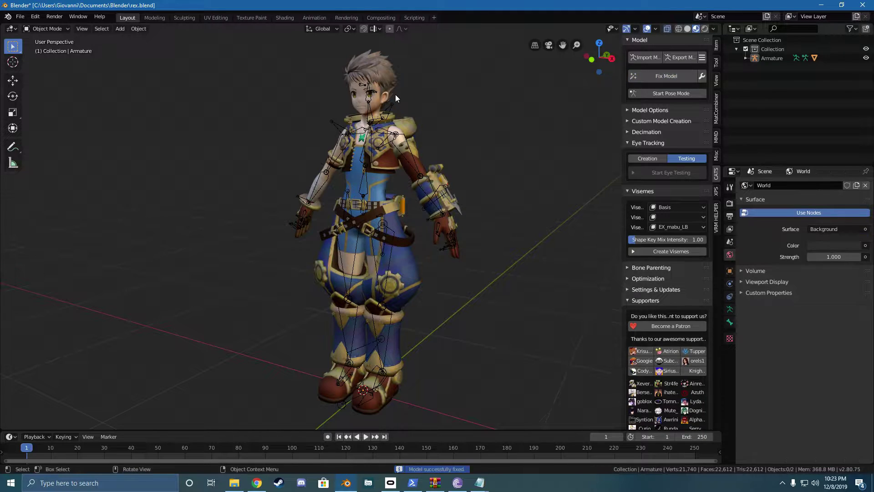
middle_click_drag(456, 96, 409, 98)
Step: Show the additional CATS model options and add the Full Body Tracking fix to the armature
left_click(629, 110)
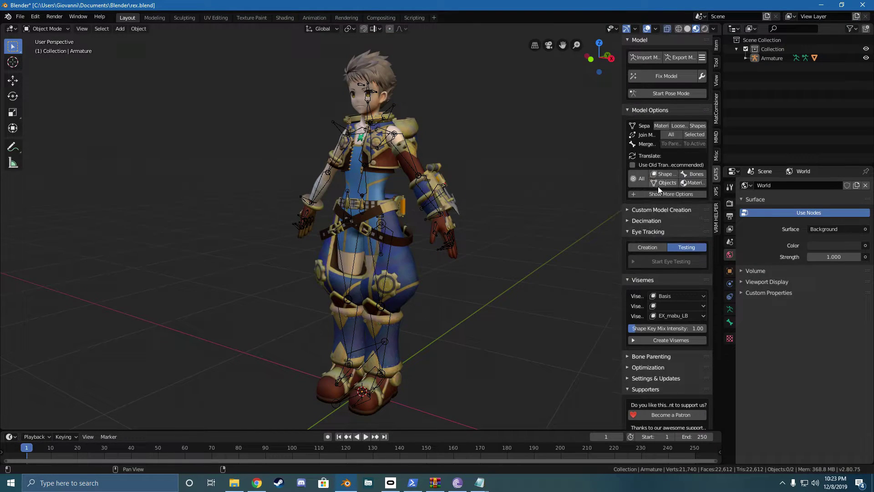
left_click(656, 194)
left_click(681, 268)
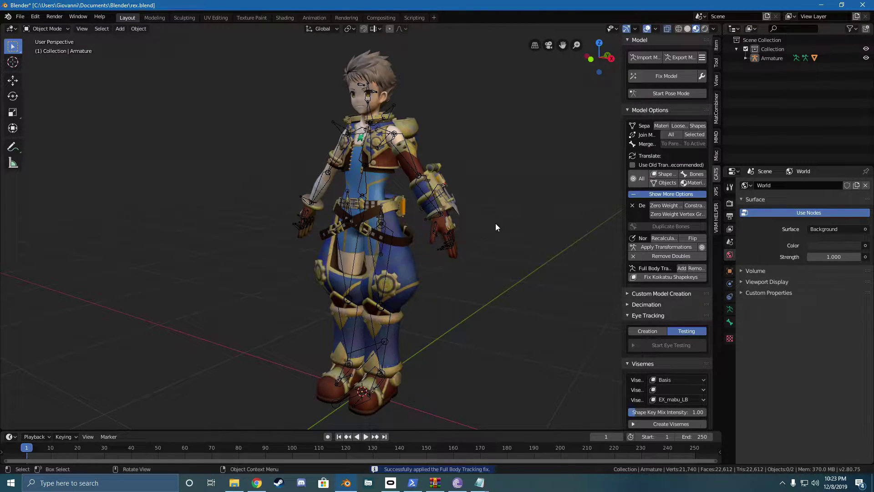
Step: Inspect the fixed character, its combined body mesh and the mesh's material list
mouse_move(496, 223)
middle_mouse_down()
mouse_move(548, 223)
mouse_move(507, 223)
middle_mouse_up()
middle_click_drag(536, 186, 533, 189)
left_click(369, 68)
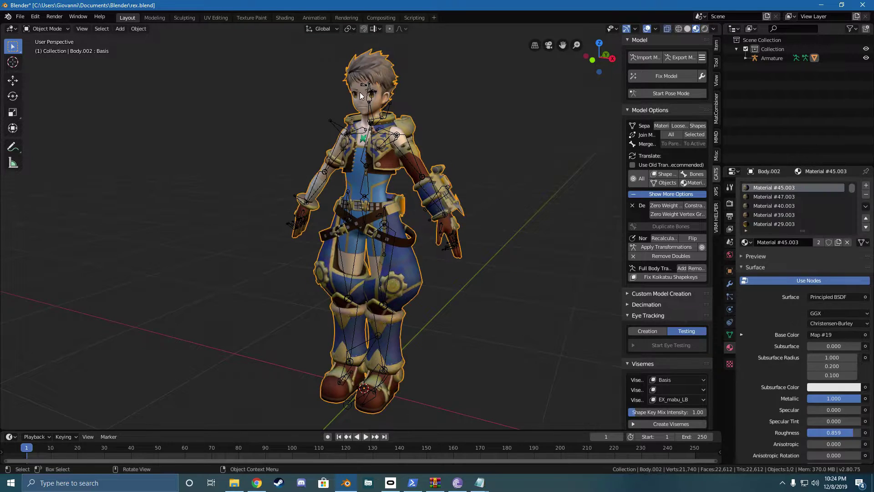
left_click(501, 120)
middle_click_drag(460, 125, 455, 125)
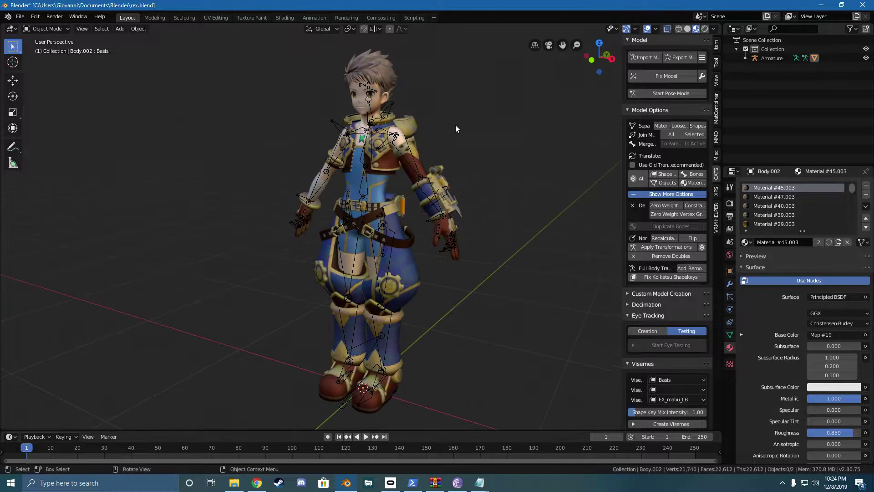
scroll(455, 126, "up", 2)
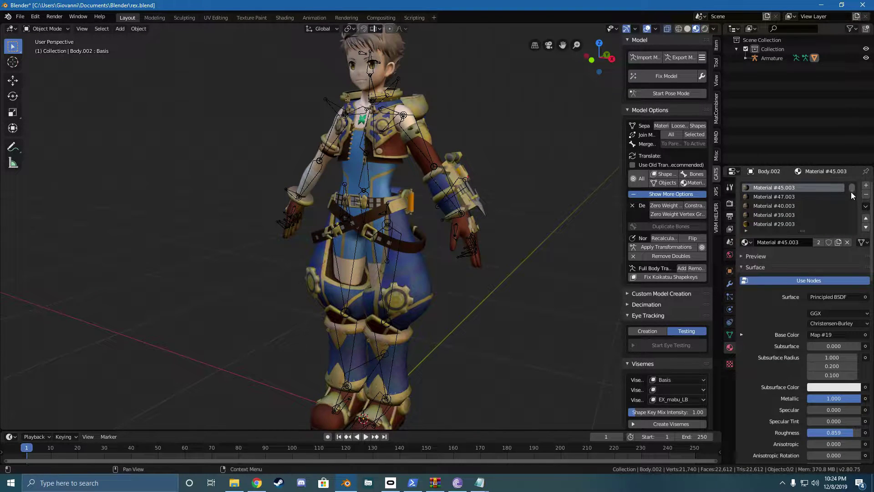
scroll(850, 192, "down", 1)
mouse_move(850, 192)
left_mouse_down()
mouse_move(855, 227)
mouse_move(847, 186)
left_mouse_up()
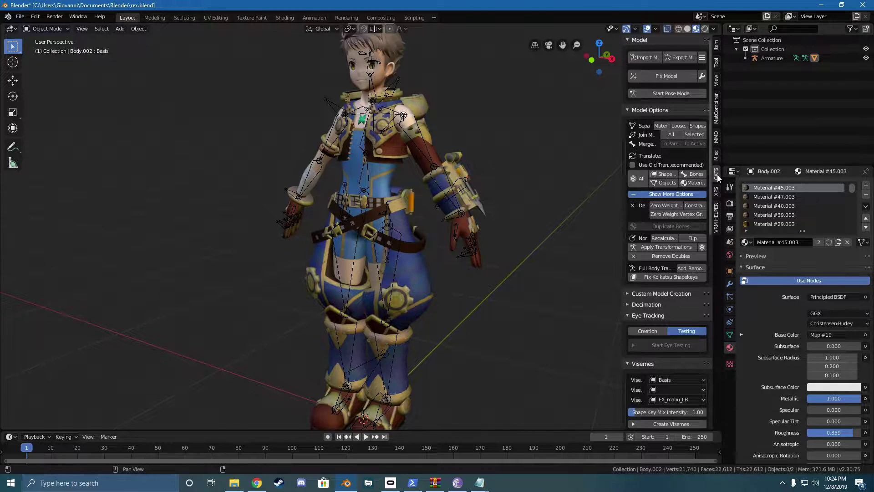
Step: Collapse the CATS Eye Tracking and Visemes sections and expand the Optimization section with its Atlas material list
scroll(671, 269, "down", 2)
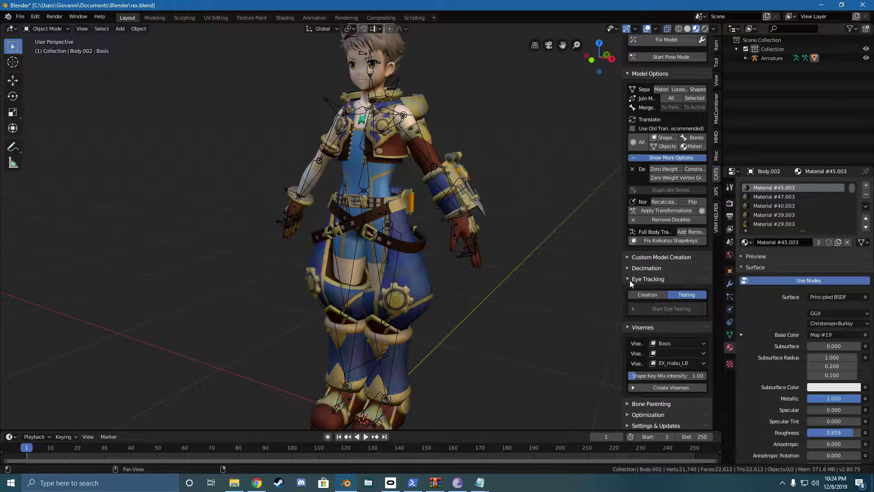
left_click(629, 279)
left_click(628, 288)
left_click(626, 312)
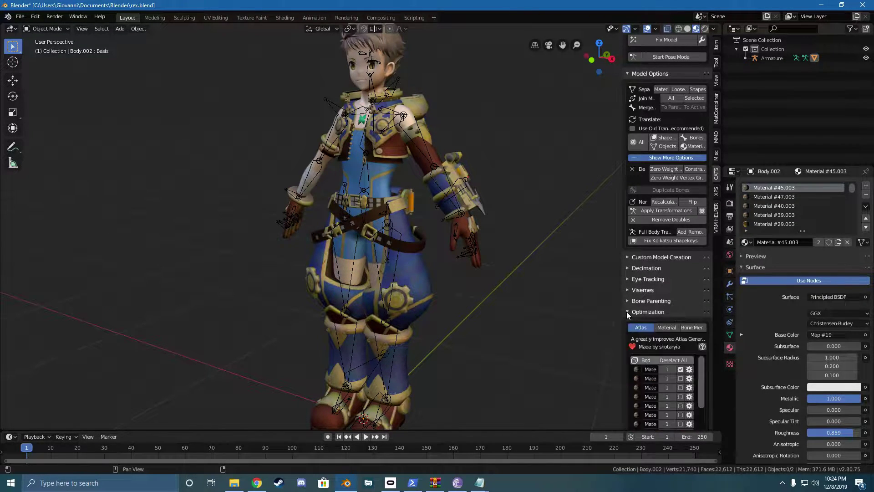
scroll(627, 309, "down", 3)
scroll(638, 301, "down", 3)
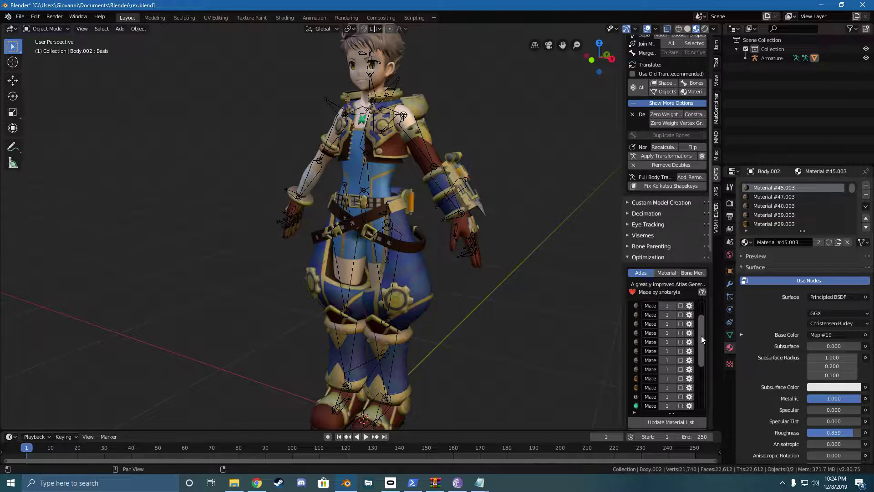
Step: Include every material of the body mesh in the texture atlas and check the list through to its end
left_click_drag(701, 335, 697, 304)
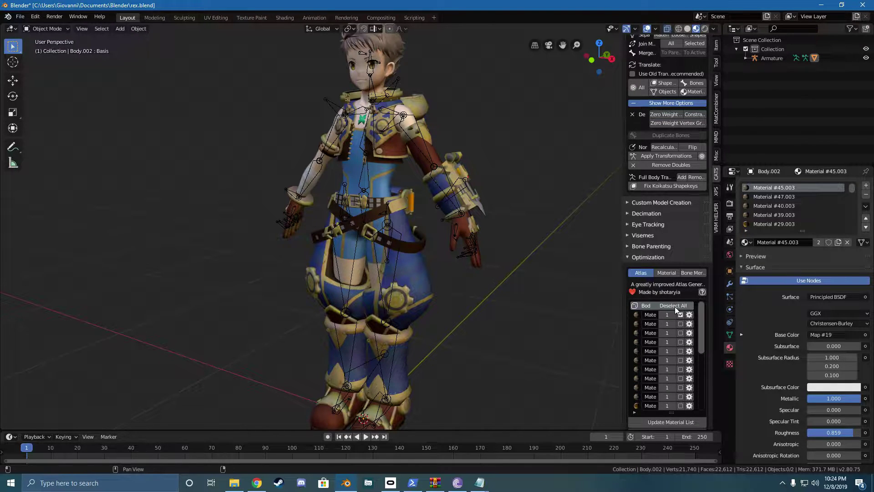
left_click(676, 308)
scroll(691, 351, "down", 5)
scroll(688, 353, "down", 2)
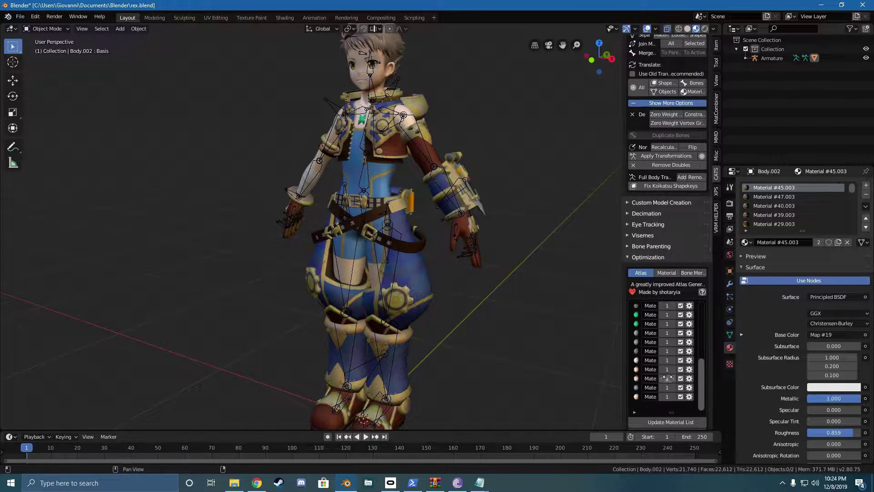
scroll(707, 384, "down", 7)
scroll(708, 387, "down", 3)
scroll(708, 385, "up", 3)
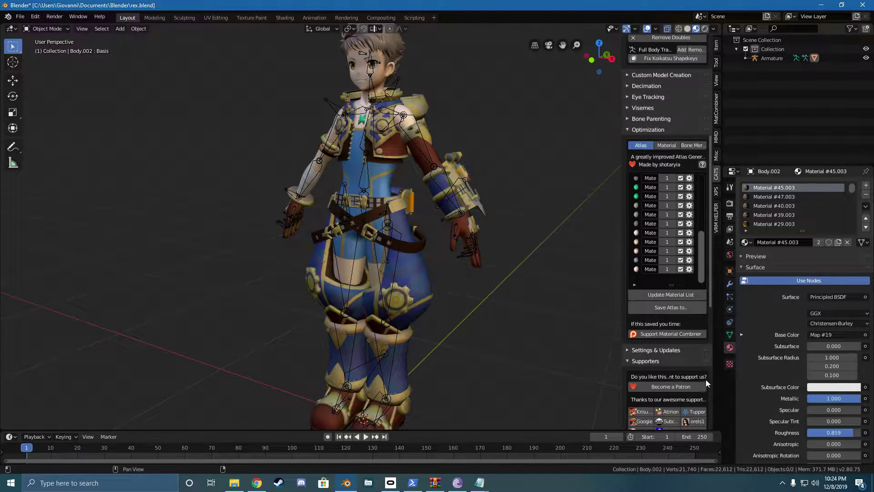
Step: Generate the texture atlas from the included body materials, choosing Desktop as the save location
left_click(675, 307)
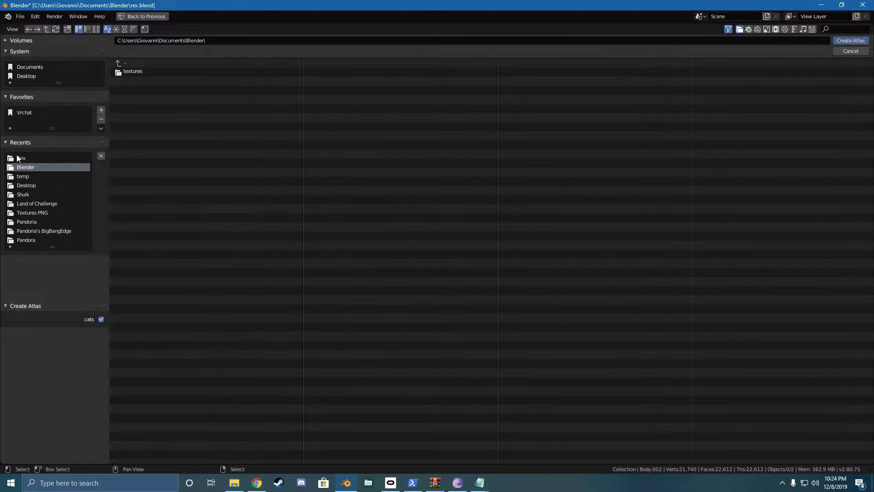
left_click(32, 79)
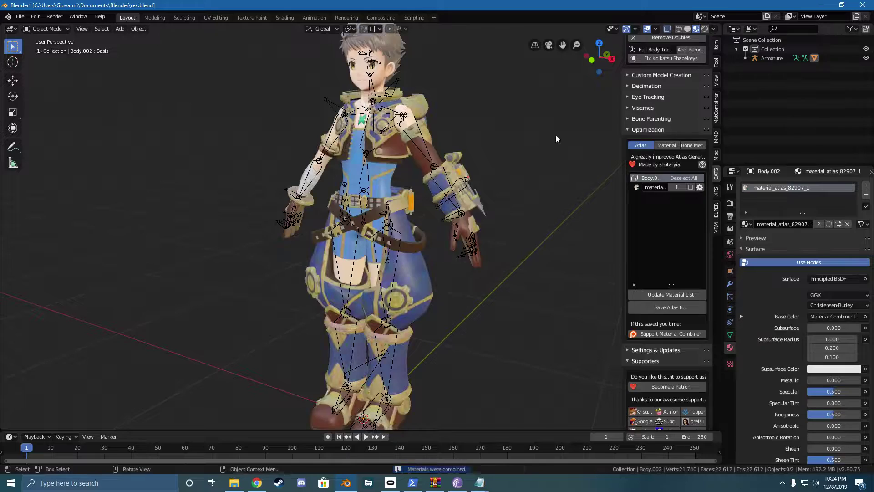
middle_click_drag(527, 130, 402, 87)
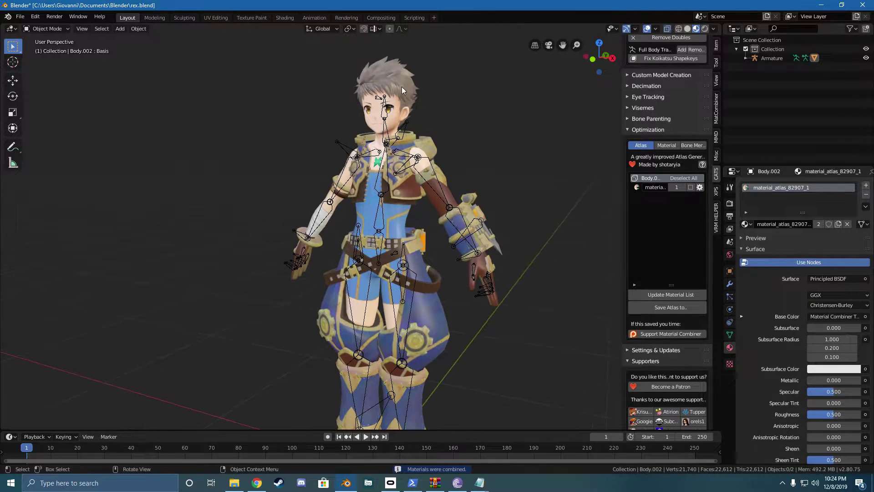
Step: Select the body mesh and display Atlas_82907.png in the image view of the UV Editing workspace, checking its full layout
left_click(397, 81)
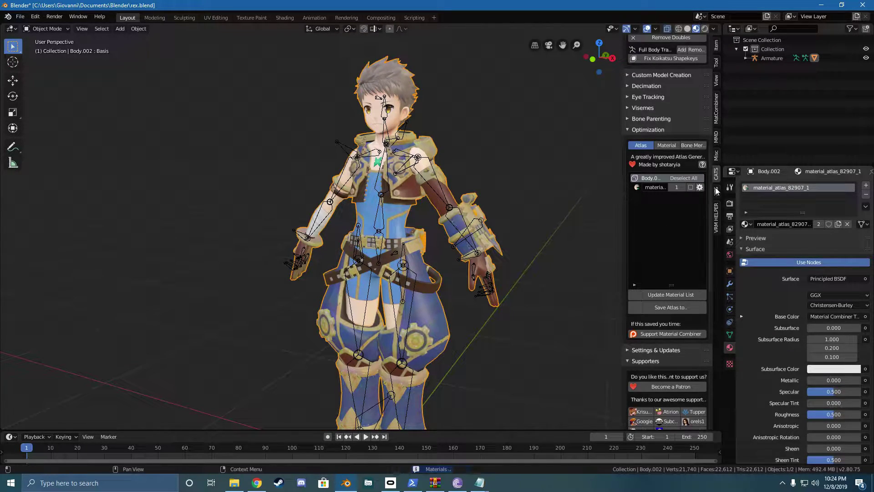
middle_click_drag(446, 155, 401, 127)
left_click(215, 18)
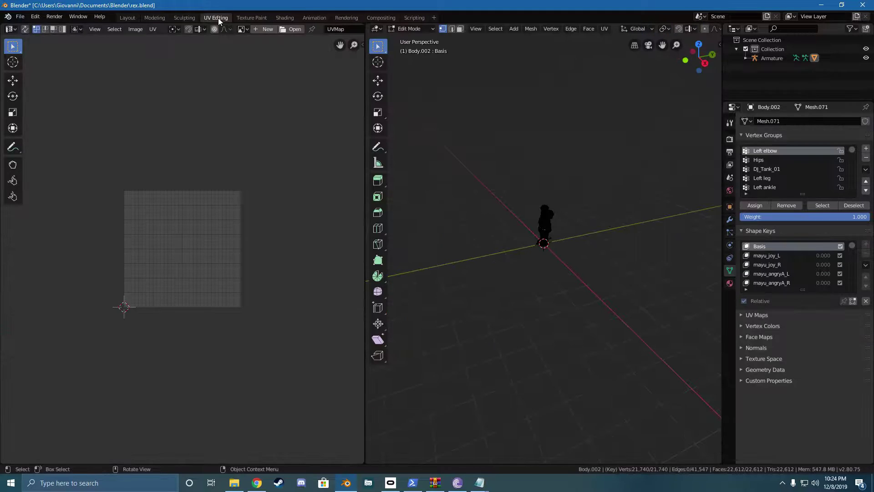
scroll(222, 192, "up", 4)
middle_click_drag(275, 123, 292, 93)
left_click(242, 29)
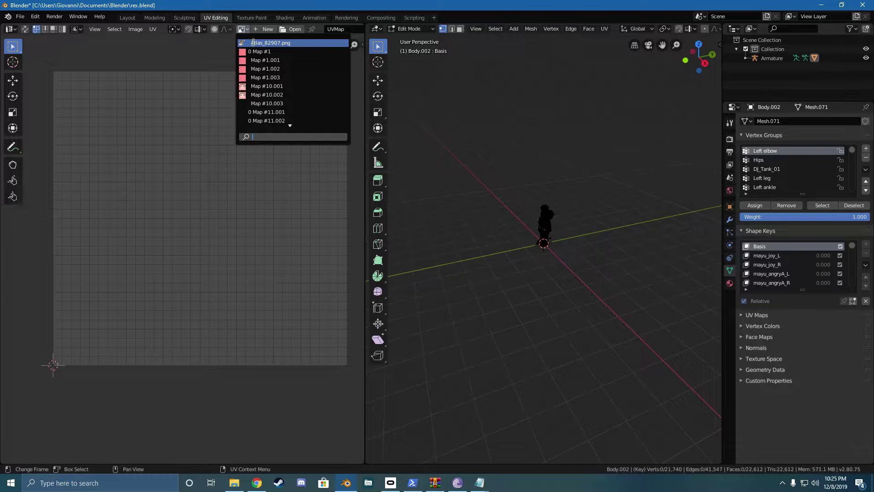
left_click(254, 43)
scroll(236, 165, "down", 6)
scroll(217, 174, "up", 5)
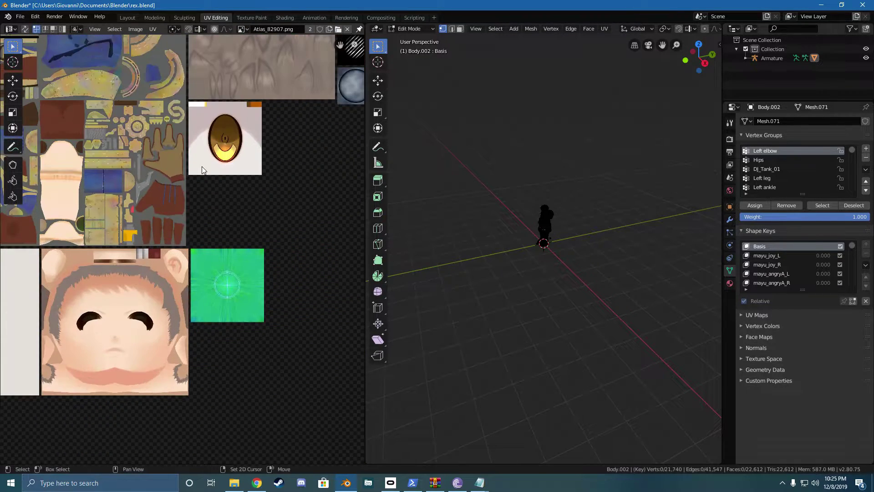
scroll(205, 160, "down", 3)
middle_click_drag(205, 159, 231, 168)
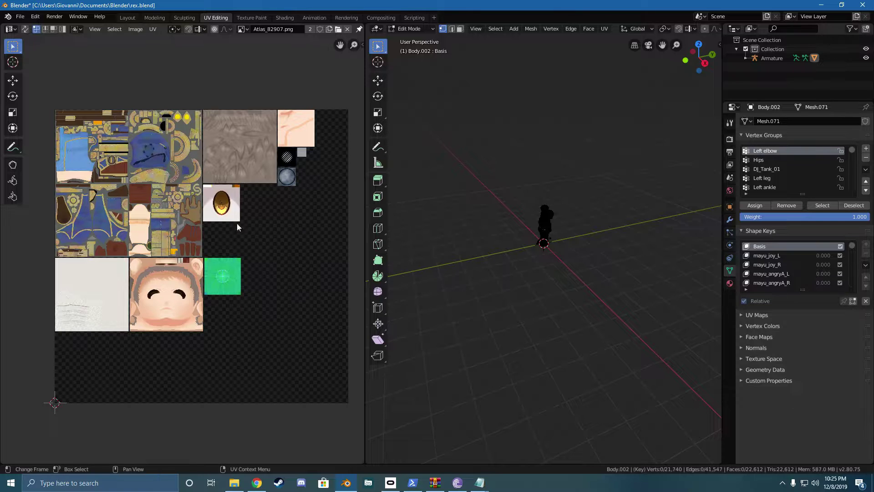
Step: Return to the Layout workspace, examine the whole character with its combined atlas material and deselect the body mesh
left_click(134, 20)
scroll(457, 235, "up", 2)
scroll(457, 235, "down", 2)
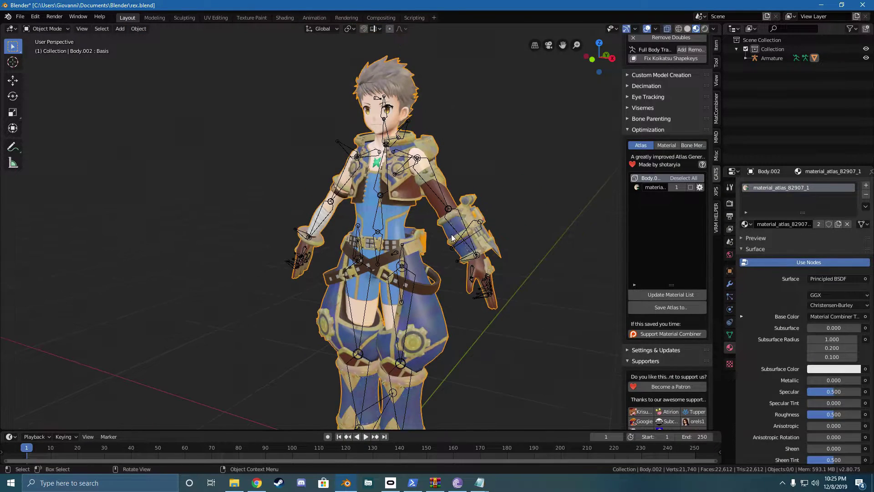
middle_click_drag(540, 234, 425, 185)
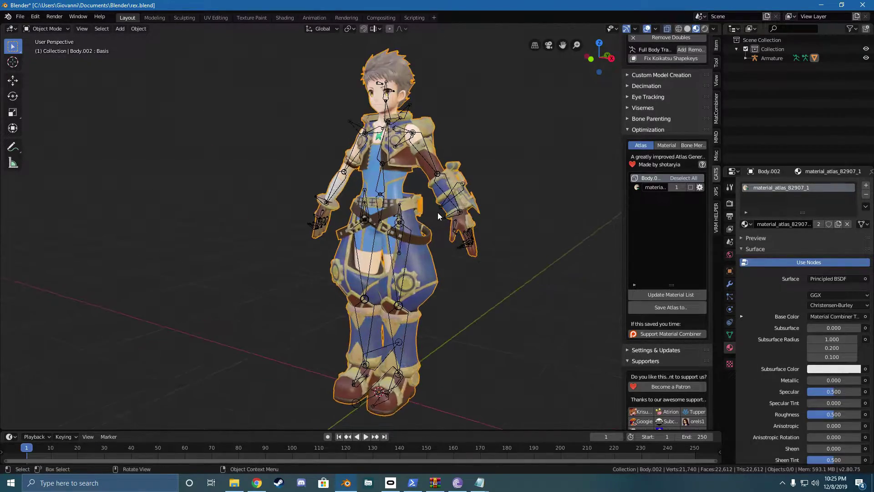
middle_click_drag(438, 212, 425, 216)
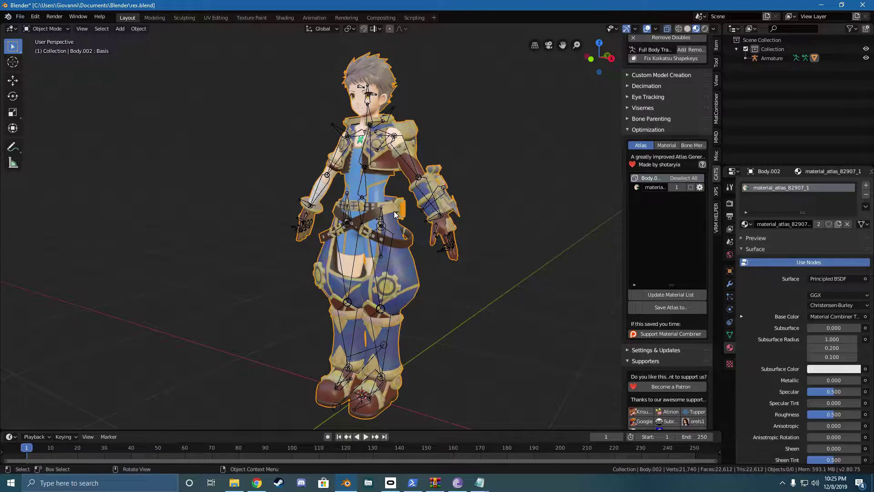
mouse_move(400, 213)
middle_mouse_down()
mouse_move(416, 213)
mouse_move(406, 214)
middle_mouse_up()
left_click(484, 208)
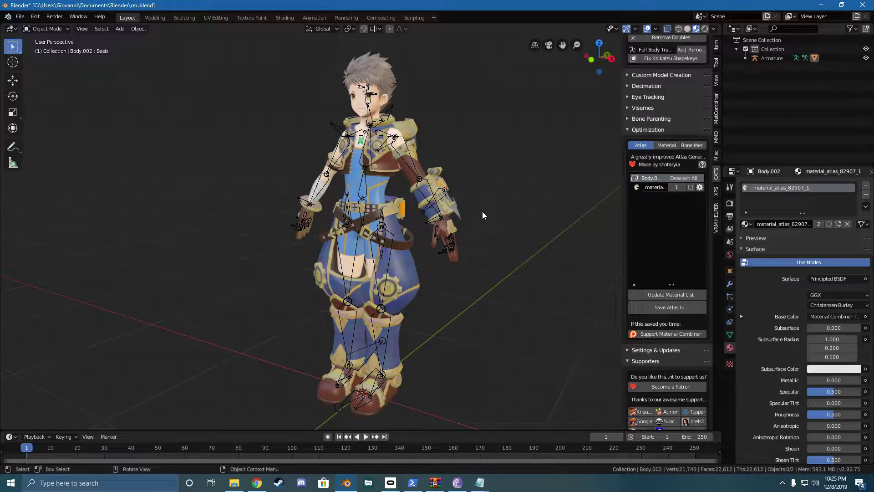
middle_click_drag(482, 211, 470, 247)
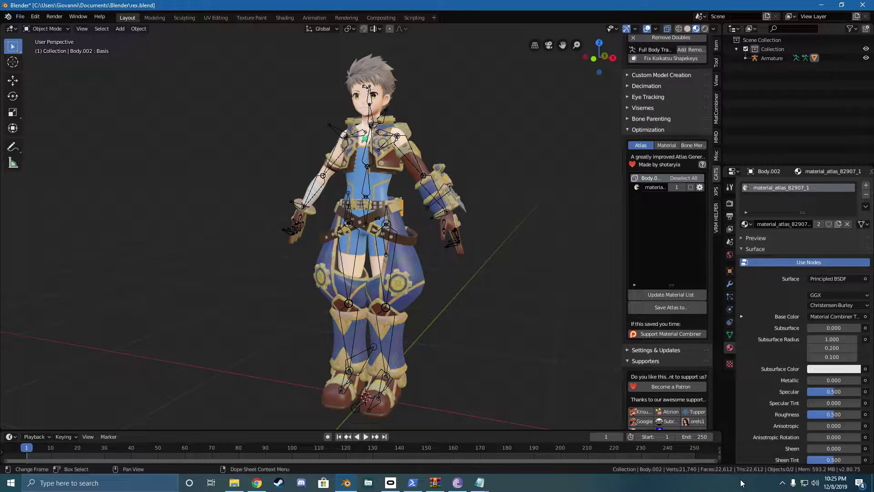
middle_click_drag(509, 364, 470, 354)
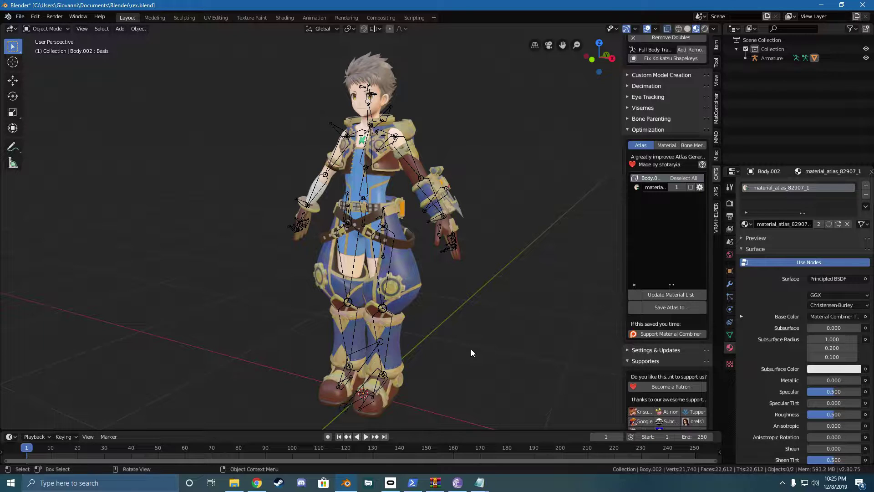
mouse_move(489, 340)
middle_mouse_down()
mouse_move(512, 332)
mouse_move(457, 341)
mouse_move(487, 344)
middle_mouse_up()
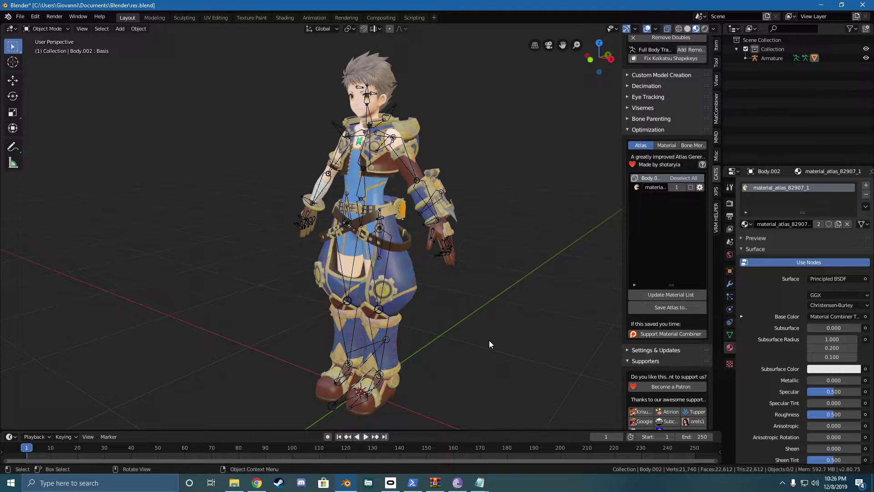
middle_click_drag(489, 340, 494, 319)
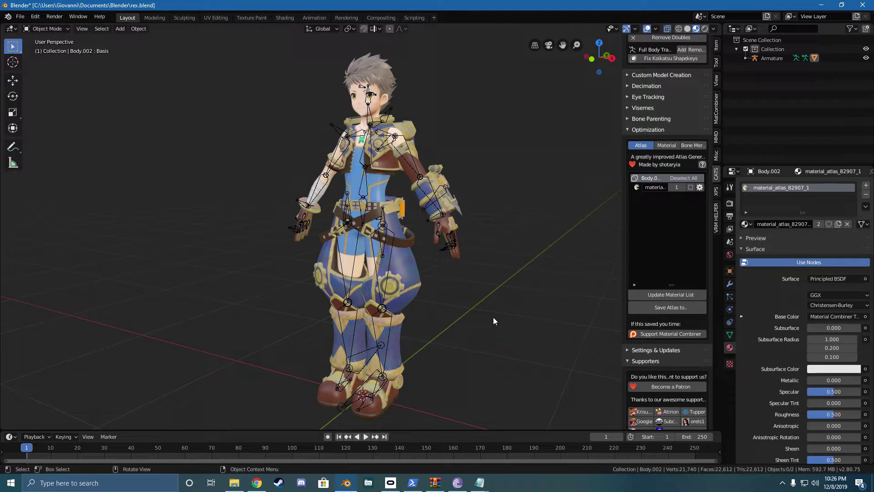
mouse_move(493, 317)
middle_mouse_down()
mouse_move(501, 315)
mouse_move(468, 315)
mouse_move(500, 316)
mouse_move(487, 318)
middle_mouse_up()
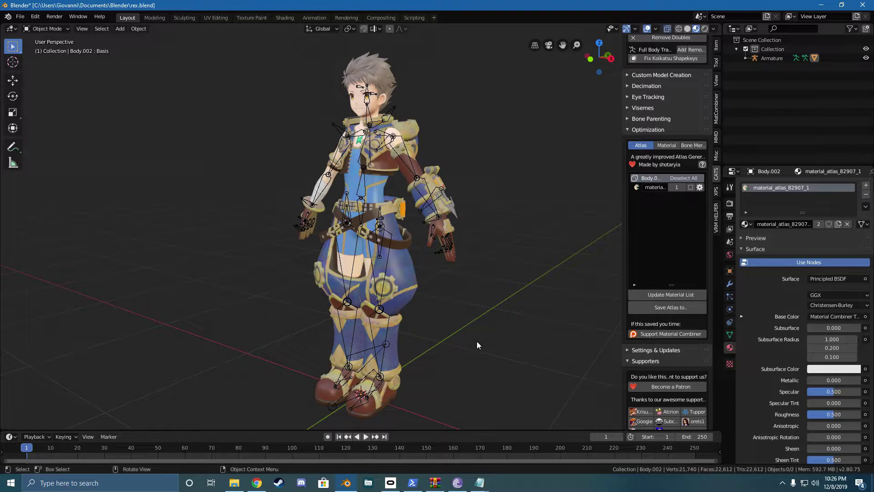
mouse_move(476, 340)
middle_mouse_down()
mouse_move(510, 328)
mouse_move(486, 328)
middle_mouse_up()
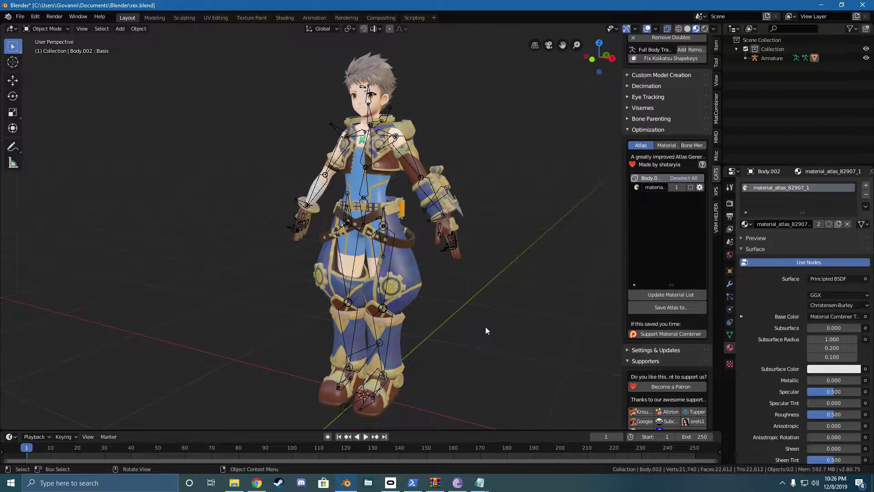
Step: Select the body mesh and look through the shape keys in its object data properties
scroll(486, 326, "up", 2)
middle_click_drag(495, 119, 492, 249, "shift")
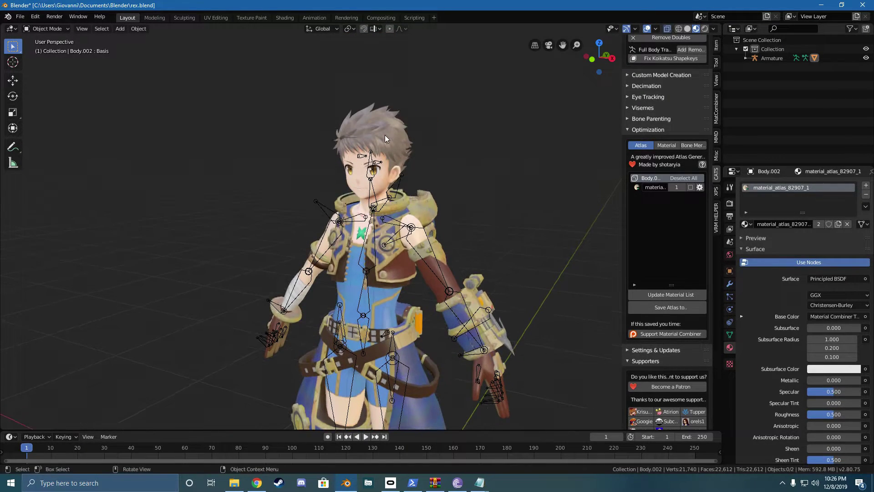
left_click(384, 135)
scroll(384, 135, "up", 2)
left_click(727, 335)
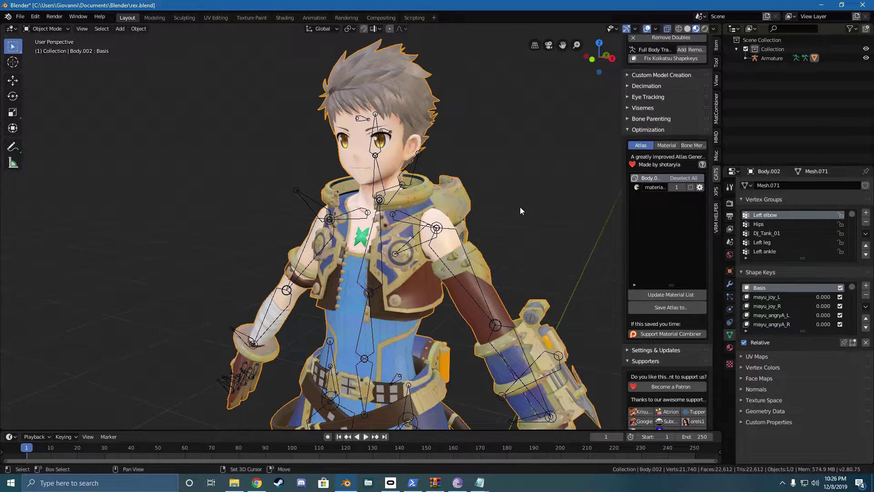
scroll(531, 244, "up", 3)
middle_click_drag(509, 244, 484, 241)
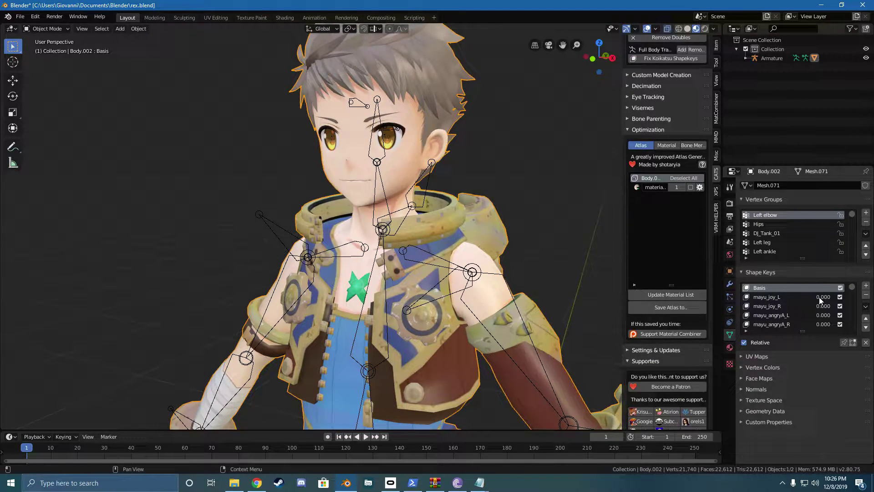
scroll(810, 296, "down", 3)
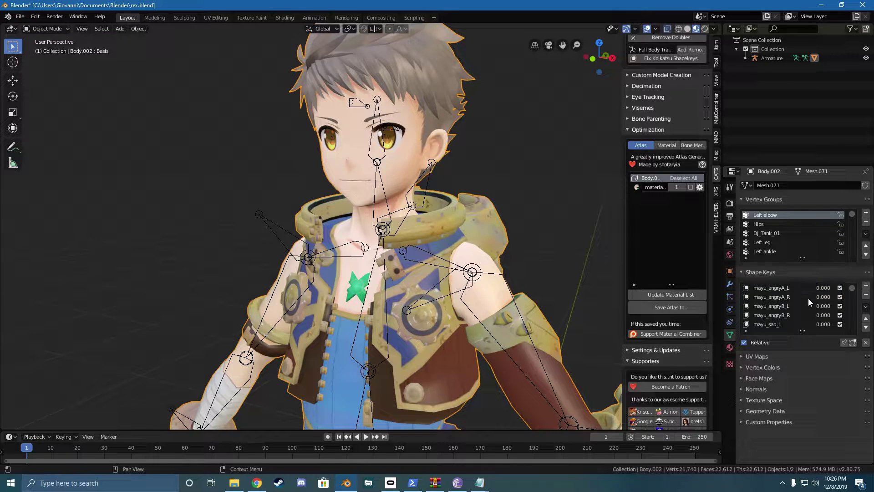
scroll(809, 306, "down", 3)
scroll(810, 306, "down", 10)
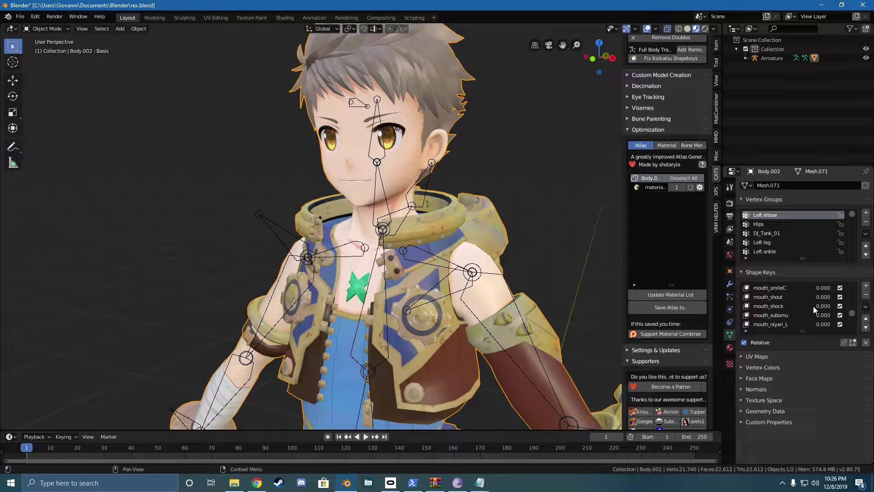
mouse_move(813, 306)
left_mouse_down()
mouse_move(843, 306)
mouse_move(810, 305)
mouse_move(851, 326)
mouse_move(853, 298)
mouse_move(819, 296)
mouse_move(838, 305)
mouse_move(810, 306)
left_mouse_up()
scroll(810, 306, "up", 5)
Step: Collapse the CATS Optimization section and examine the character's face, then one hand and its finger bones up close
middle_click_drag(552, 220, 534, 220)
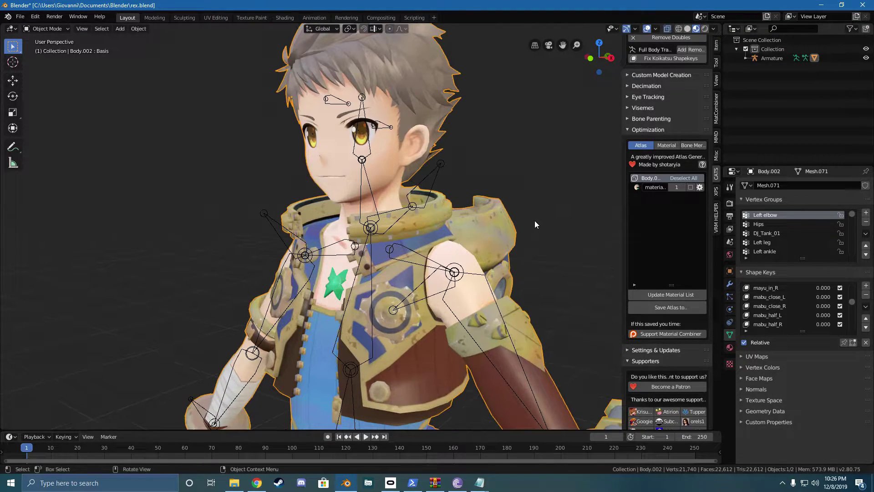
left_click(629, 130)
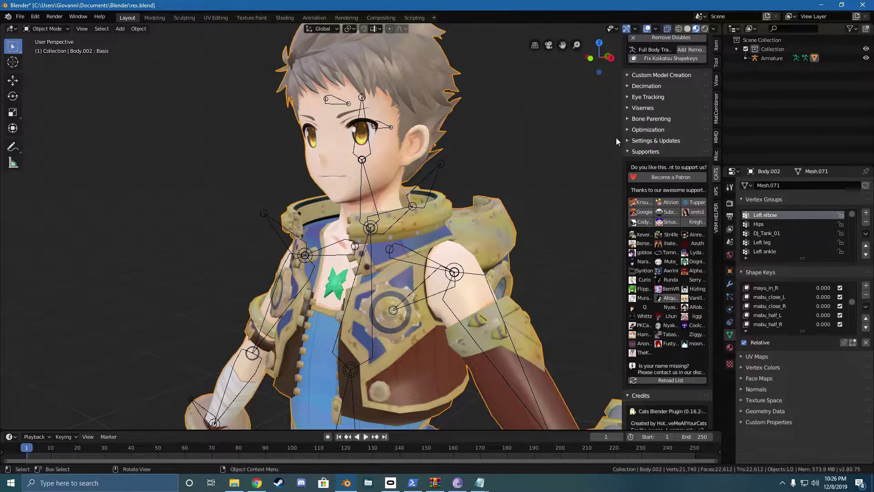
middle_click_drag(504, 181, 523, 184)
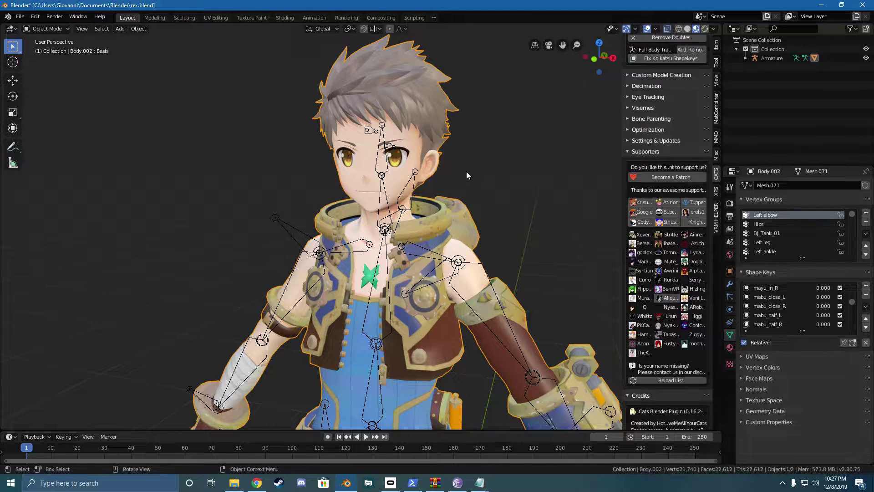
mouse_move(438, 148)
middle_mouse_down()
mouse_move(480, 150)
mouse_move(432, 159)
mouse_move(422, 151)
mouse_move(441, 145)
middle_mouse_up()
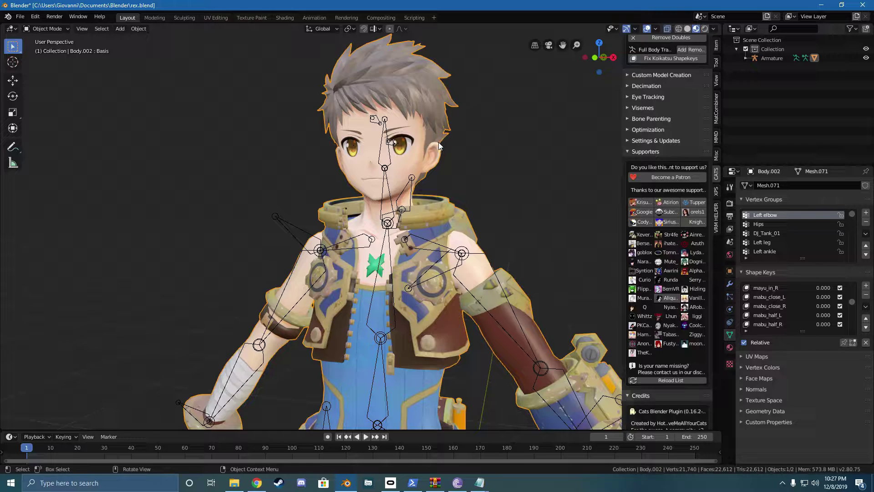
scroll(439, 142, "down", 2)
middle_click_drag(438, 142, 513, 145)
middle_click_drag(450, 214, 438, 68, "shift")
scroll(291, 235, "up", 4)
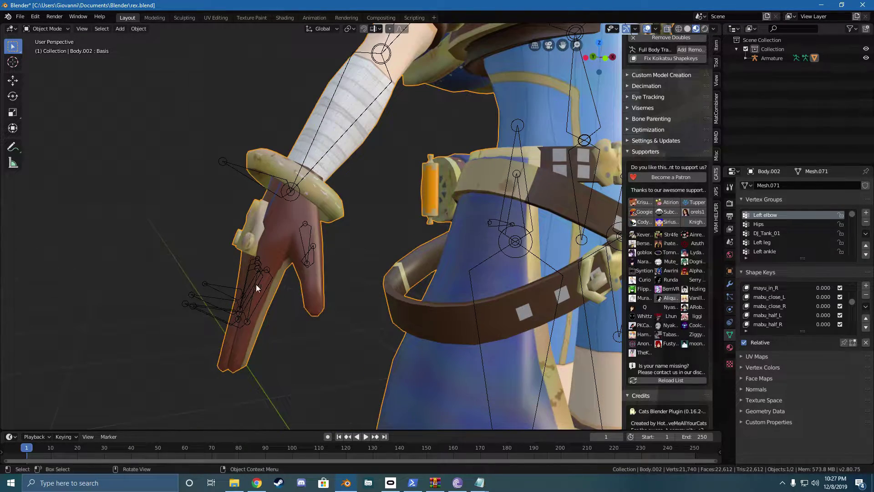
scroll(315, 306, "down", 2)
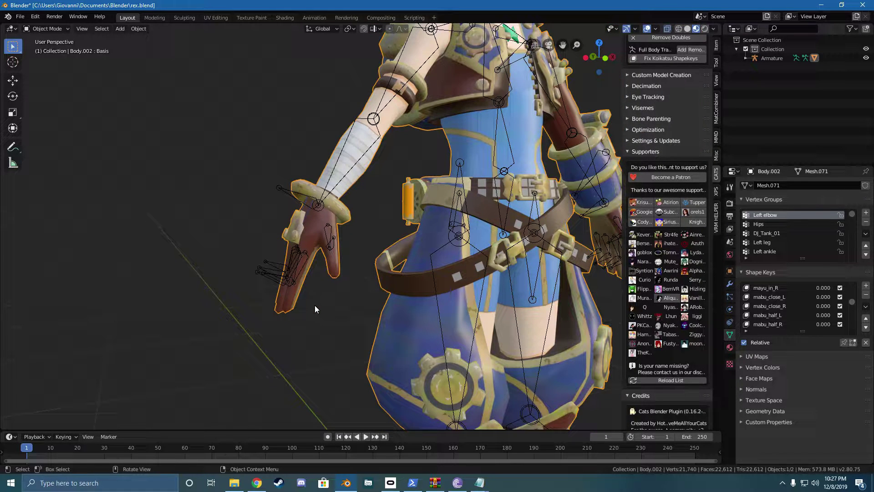
Step: Expand the CATS Decimation section and review its decimation mode, Save Fingers option and triangle limit
left_click(627, 85)
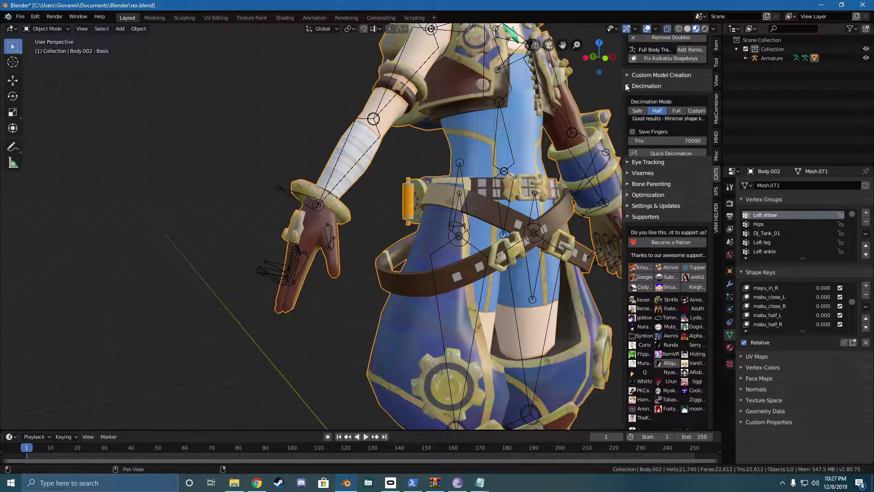
left_click(633, 132)
middle_click_drag(483, 134, 468, 138)
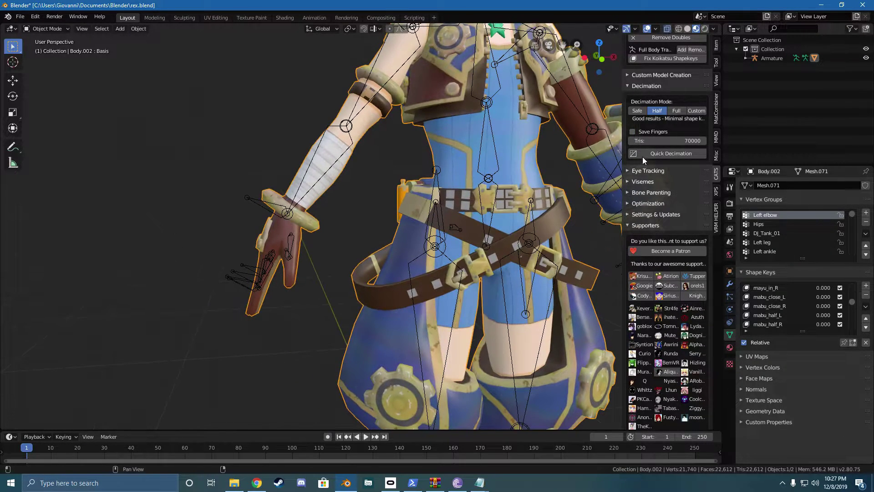
scroll(558, 143, "down", 3)
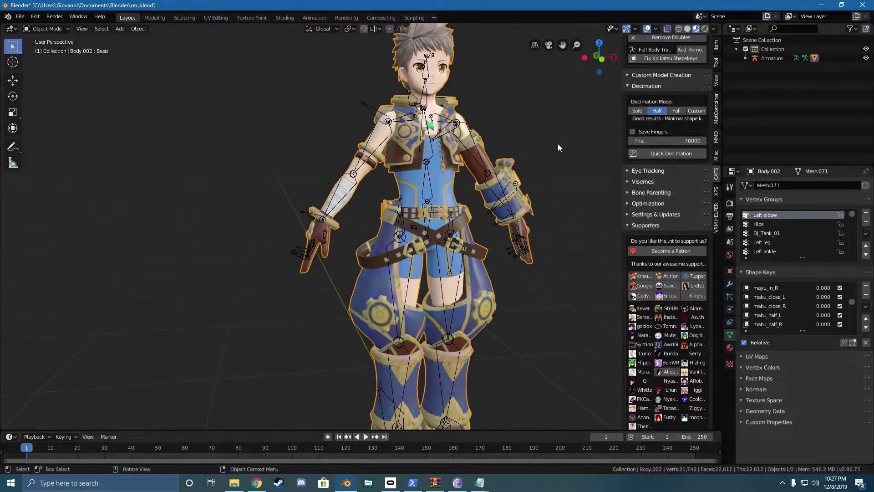
Step: Switch the body mesh to Edit Mode with the character's head and upper body in close front view
middle_click_drag(554, 144, 540, 141)
scroll(509, 176, "up", 4)
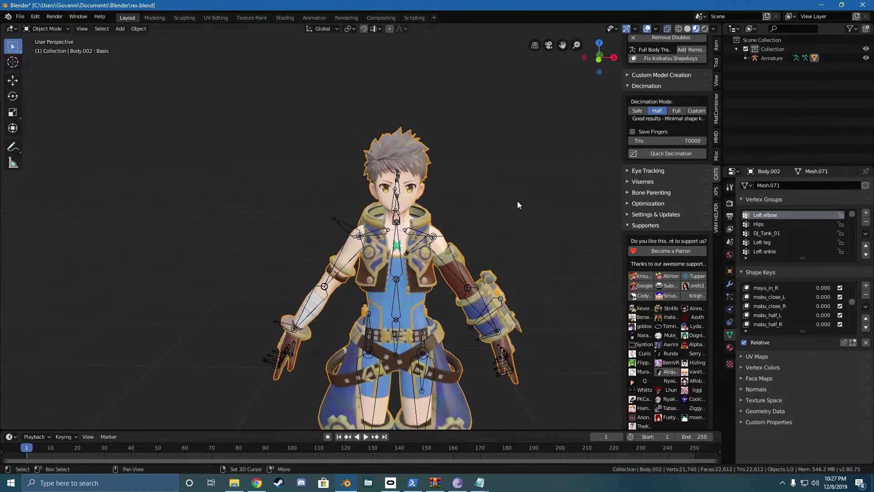
middle_click_drag(517, 203, 482, 179)
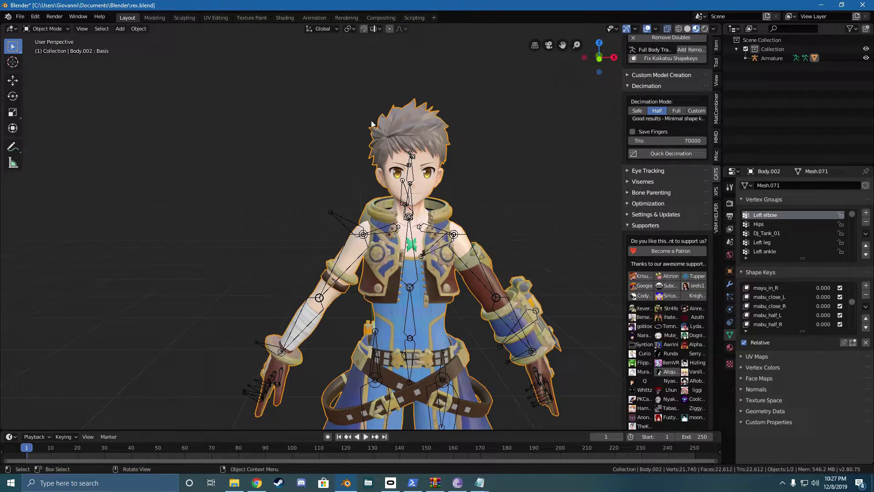
left_click(62, 29)
left_click(59, 48)
scroll(515, 168, "up", 2)
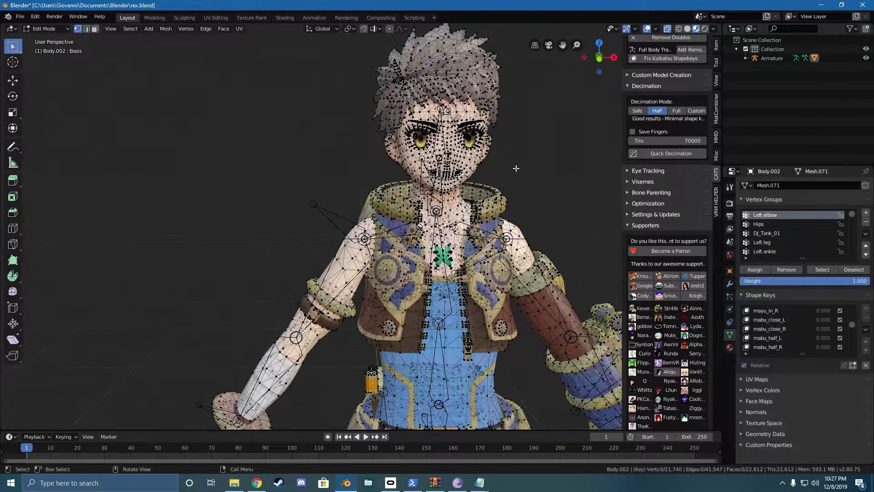
Step: Turn off X-ray and try to box-select around the character's head in a closer side view
middle_click_drag(515, 168, 481, 180)
left_click(666, 30)
scroll(463, 124, "up", 3)
middle_click_drag(462, 124, 428, 125)
key("b")
key("b")
left_click_drag(157, 101, 246, 167)
left_click(435, 109)
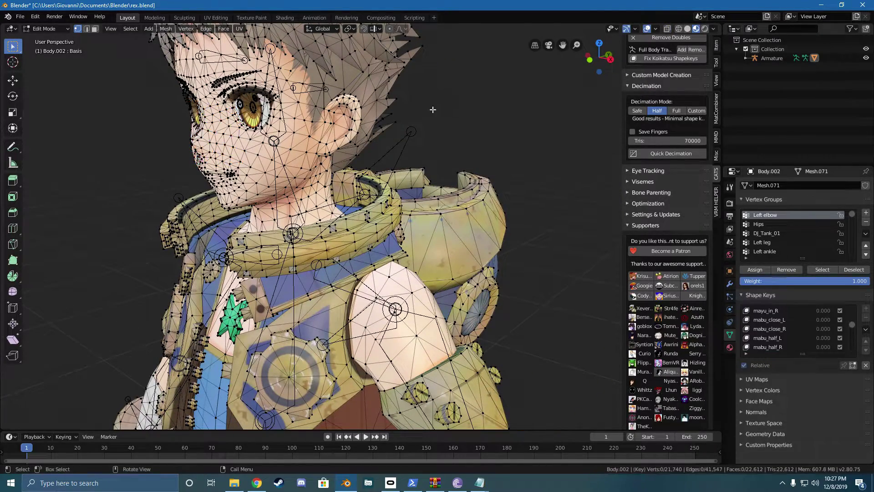
Step: Switch to the UV Editing workspace and enable UV sync selection for the body mesh's atlas
left_click(222, 19)
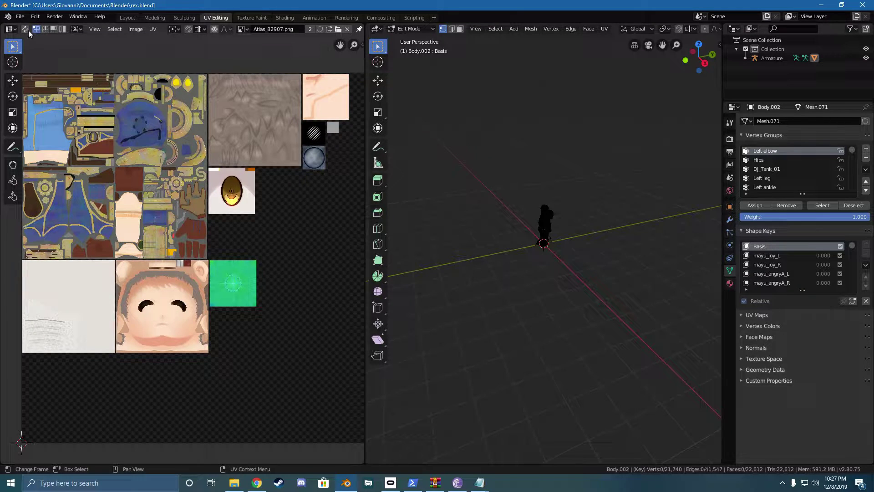
left_click(25, 30)
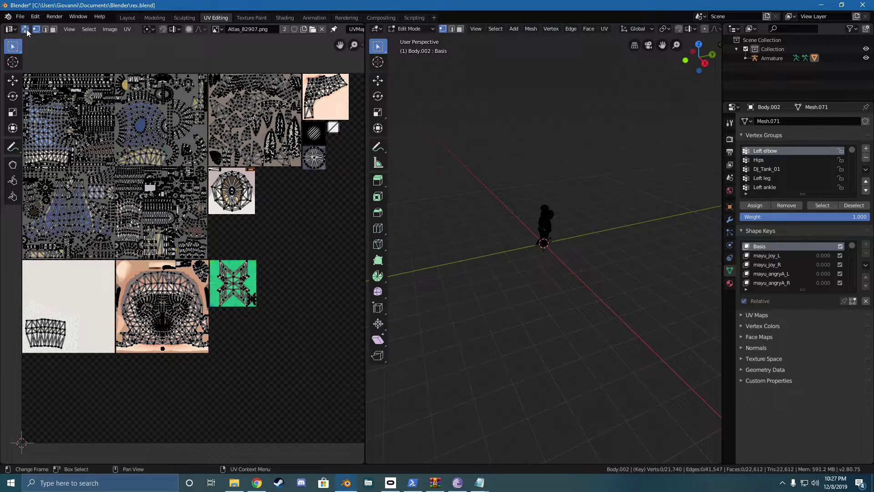
scroll(195, 127, "down", 1)
scroll(208, 149, "up", 2)
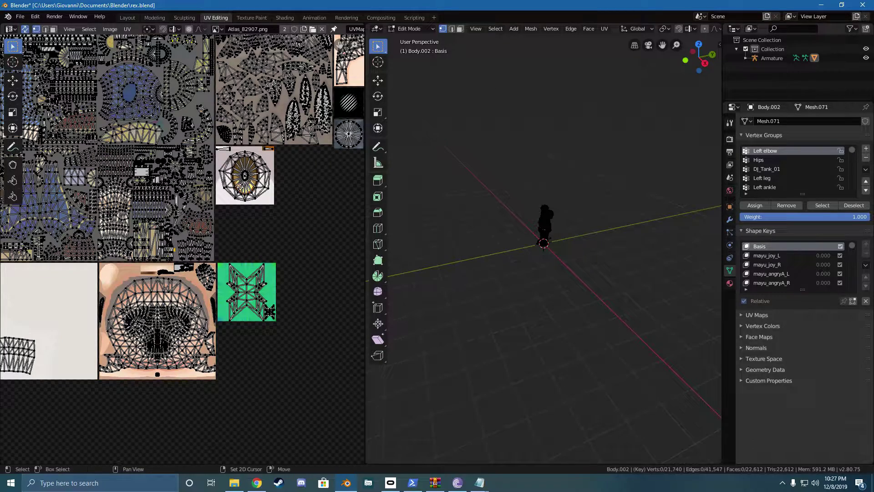
Step: Box-select all UV vertices lying on the face texture tile of the atlas
middle_click_drag(241, 205, 261, 97, "shift")
scroll(261, 112, "up", 2)
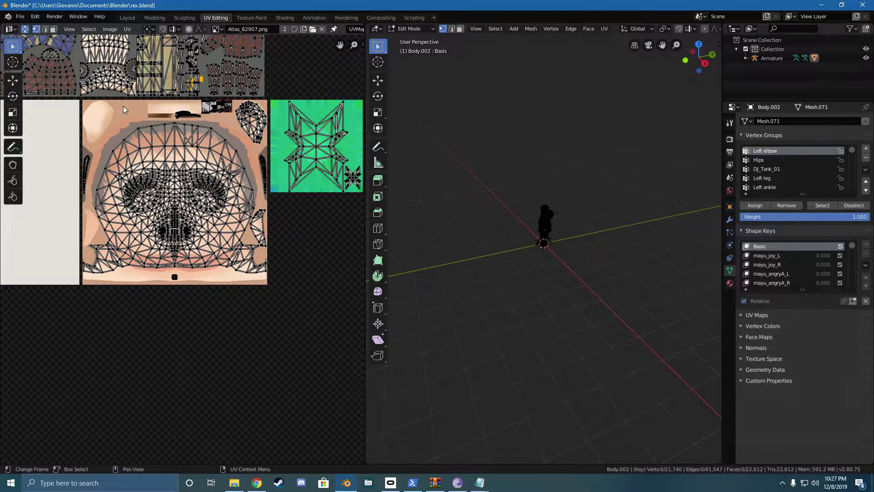
key("b")
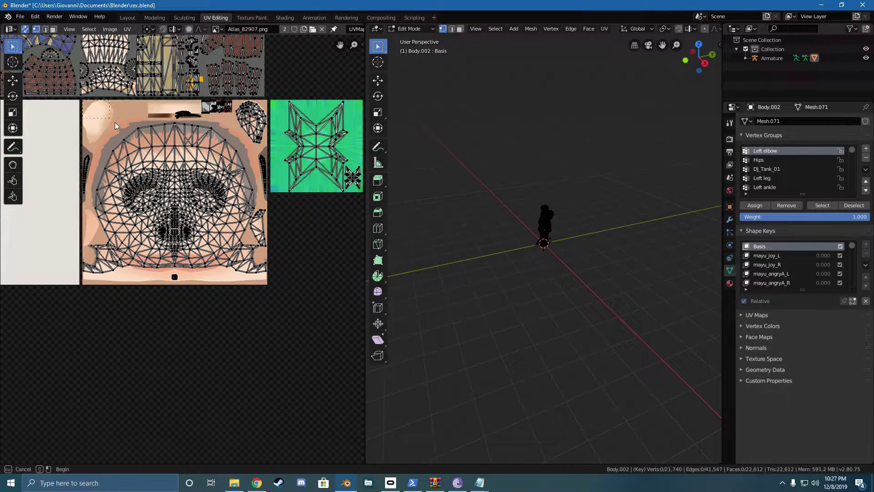
left_click_drag(116, 126, 268, 279)
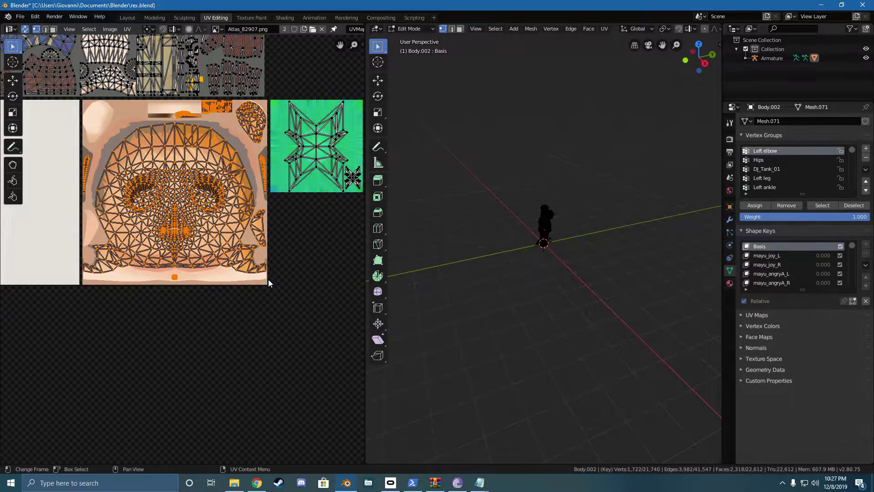
scroll(268, 280, "down", 3)
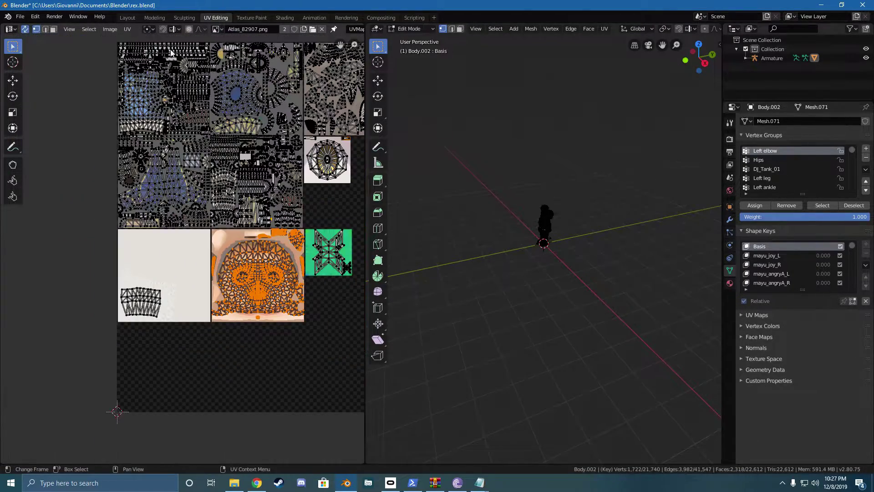
Step: Return to the Layout workspace, put the body mesh back in Edit Mode and check the face selection and the hands
left_click(135, 18)
left_click(46, 28)
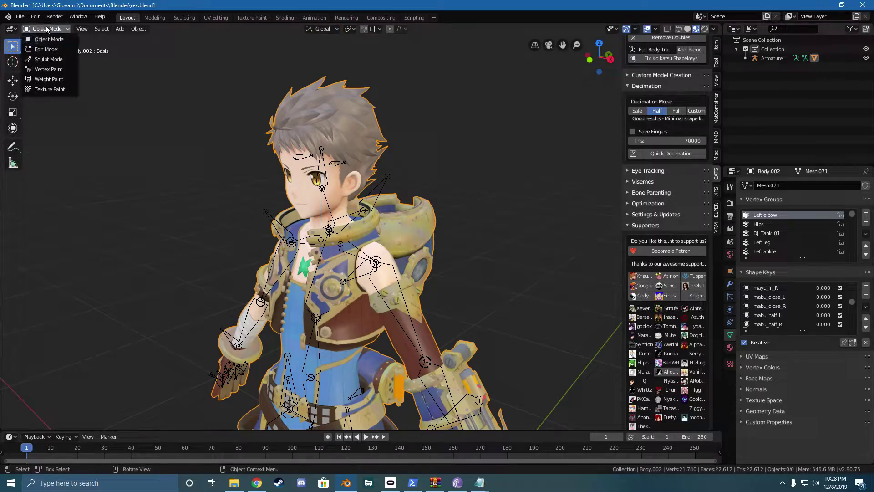
left_click(50, 49)
middle_click_drag(138, 103, 190, 99)
scroll(190, 99, "up", 2)
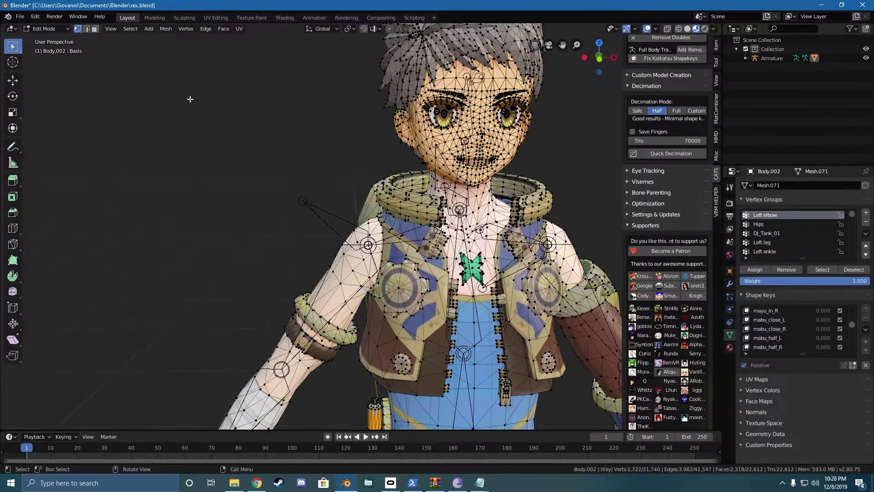
scroll(190, 99, "up", 3)
middle_click_drag(433, 124, 445, 150)
scroll(423, 132, "down", 8)
scroll(427, 133, "up", 2)
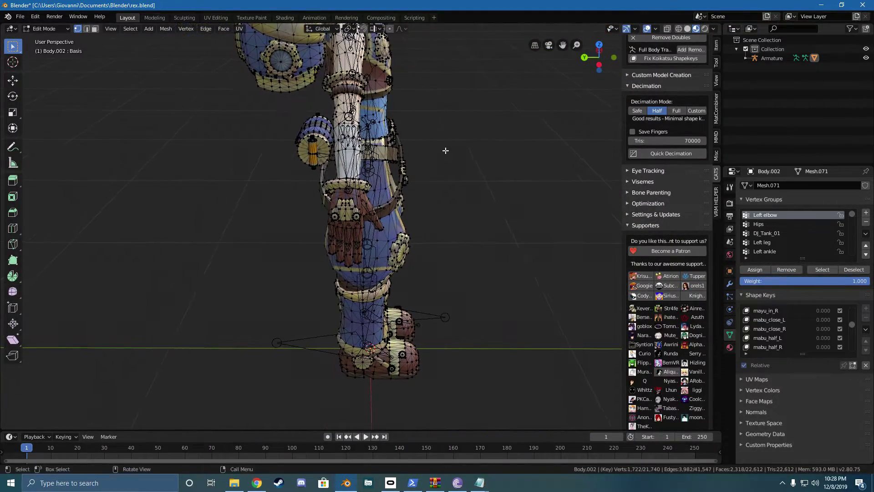
Step: Look over the clothing islands of the atlas in the UV Editing workspace and return to the Layout workspace
left_click(219, 18)
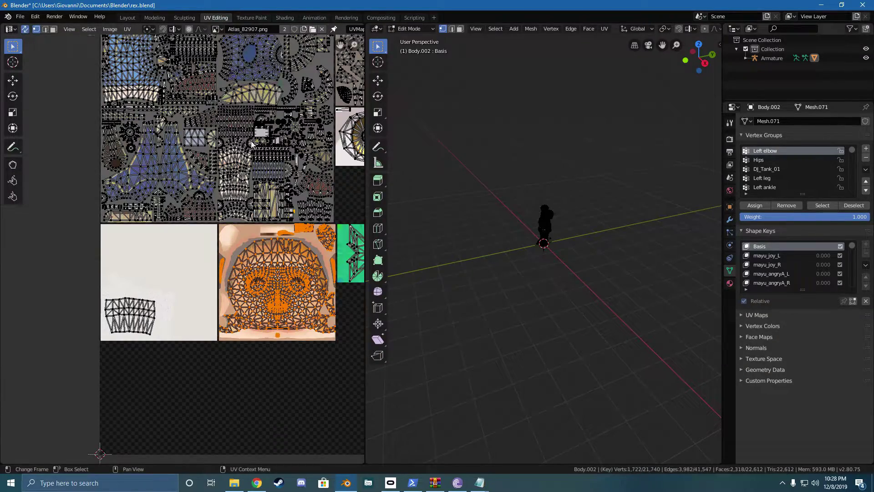
scroll(252, 143, "up", 3)
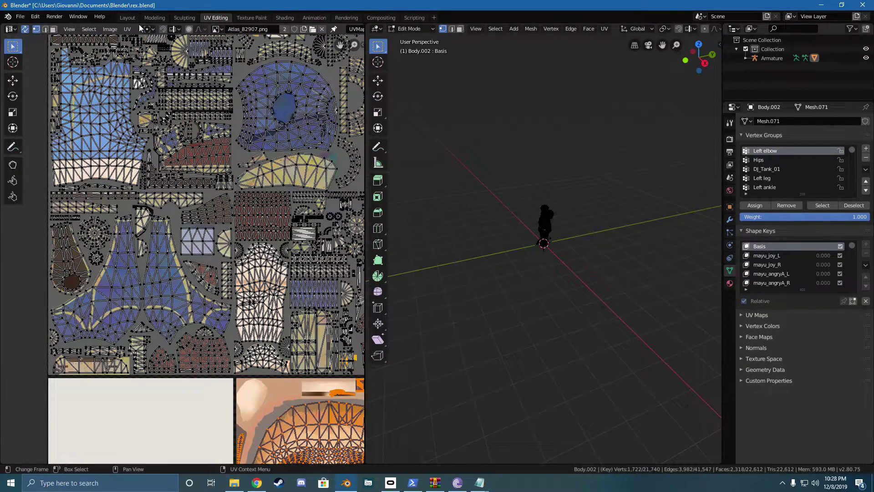
left_click(127, 17)
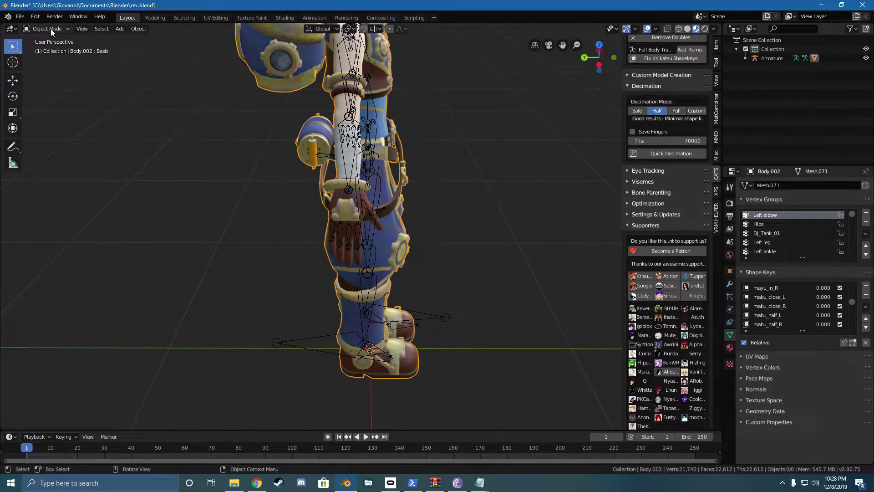
Step: In Edit Mode with X-ray on, add the character's right and left hands to the face selection with box selections from each side
key("Tab")
middle_click_drag(537, 96, 448, 166)
key("b")
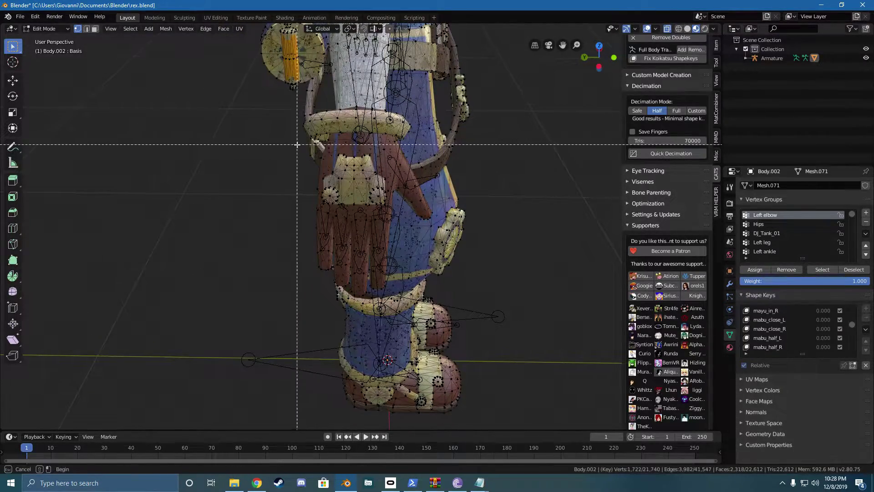
left_click_drag(293, 146, 514, 381)
middle_click_drag(522, 296, 384, 276)
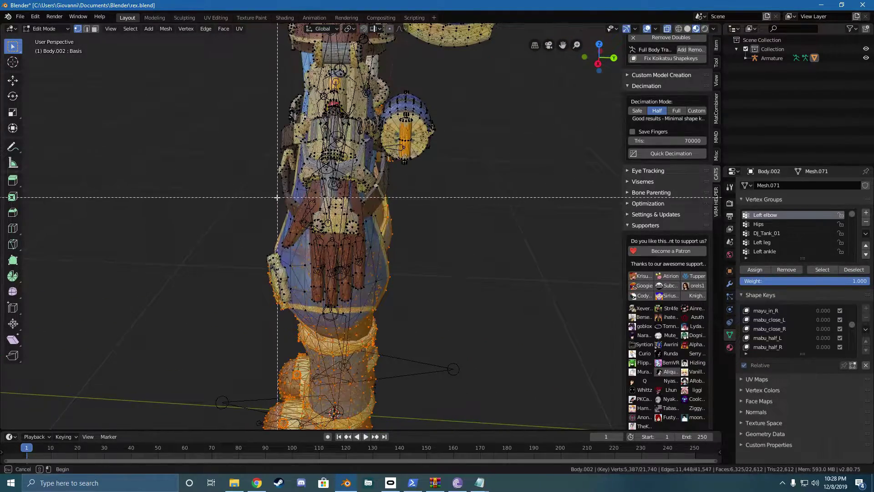
key("b")
left_click_drag(260, 184, 412, 337)
middle_click_drag(412, 337, 262, 241)
Step: Refine the box selection around the character's left hand, below the armored forearm
key("b")
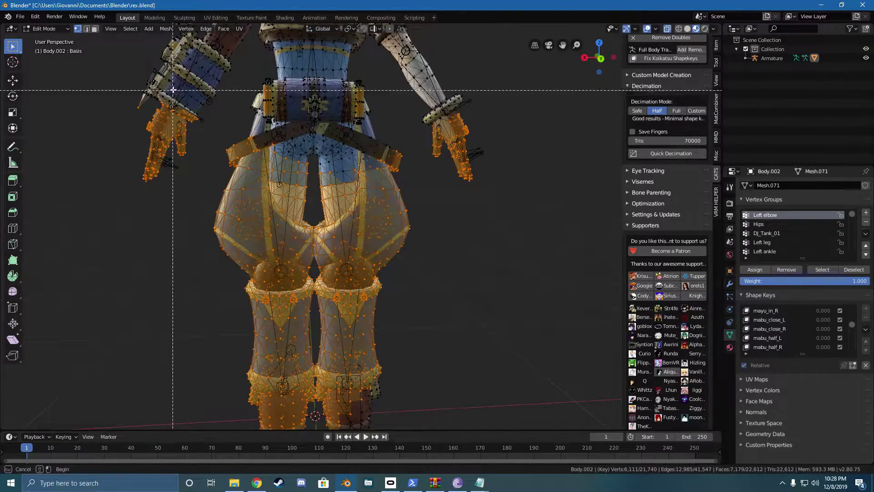
middle_click_drag(172, 89, 283, 214)
key("b")
left_click_drag(294, 206, 404, 306)
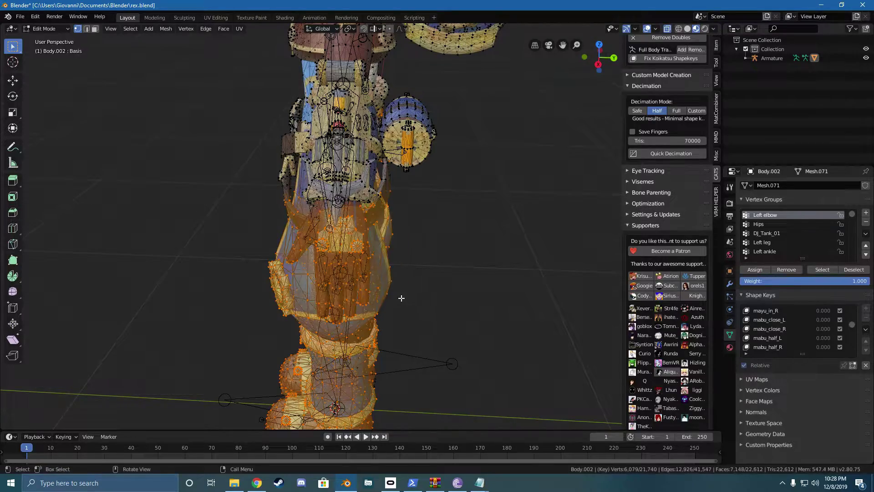
Step: Box-deselect the leg and lower-body vertices, keeping only the face and both hands selected
middle_click_drag(402, 297, 471, 267)
scroll(509, 275, "down", 4)
key("b")
left_click_drag(305, 171, 406, 341)
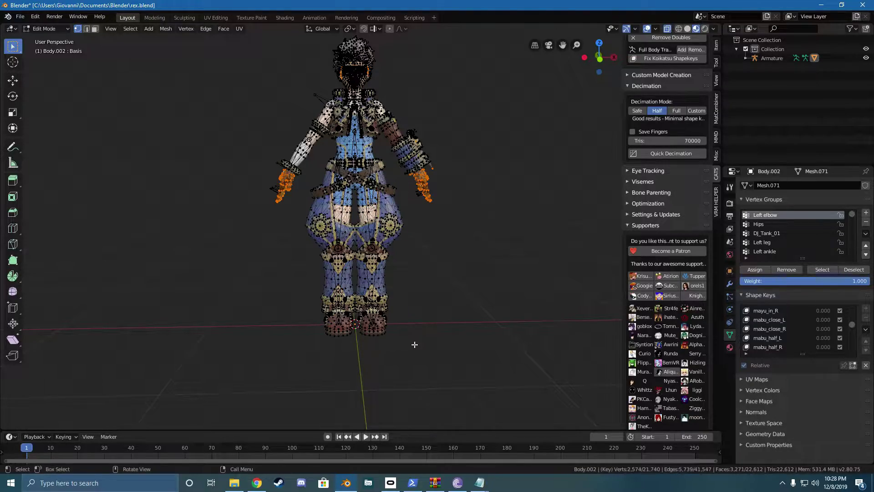
mouse_move(464, 336)
middle_mouse_down()
mouse_move(347, 334)
mouse_move(463, 326)
middle_mouse_up()
scroll(463, 326, "up", 5)
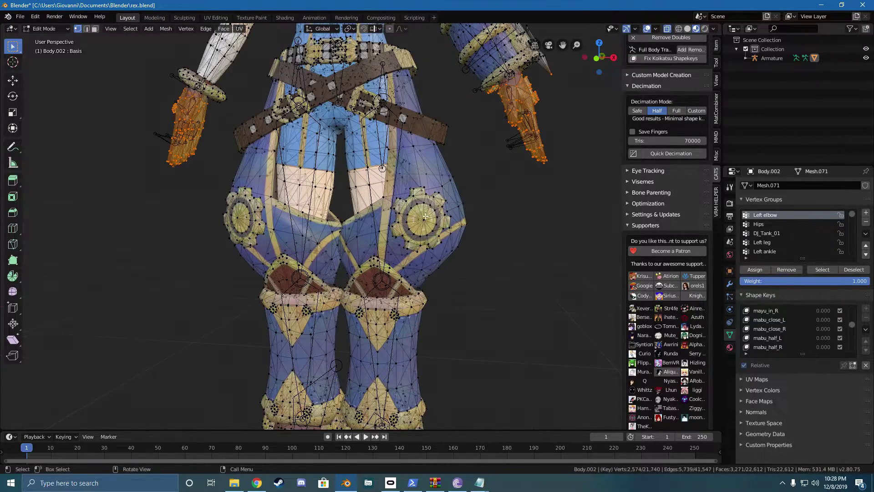
scroll(426, 215, "down", 4)
middle_click_drag(402, 153, 429, 171)
middle_click_drag(430, 172, 423, 245, "shift")
scroll(423, 246, "up", 2)
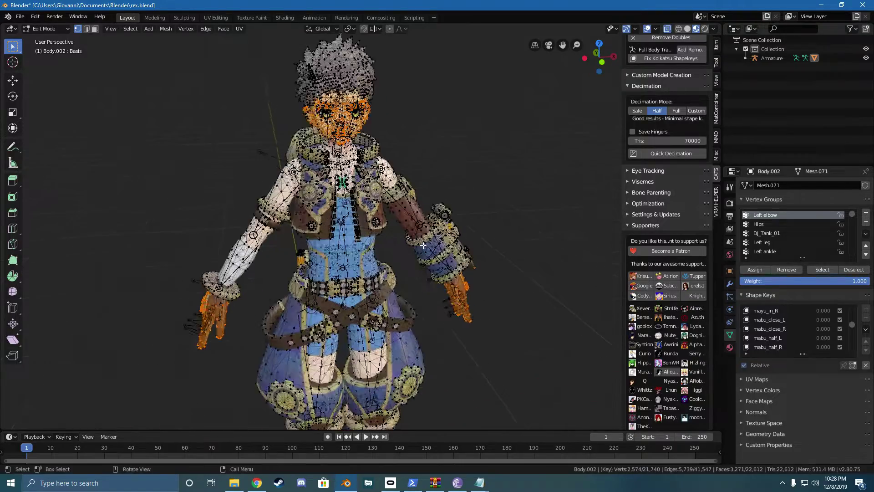
scroll(387, 222, "up", 3)
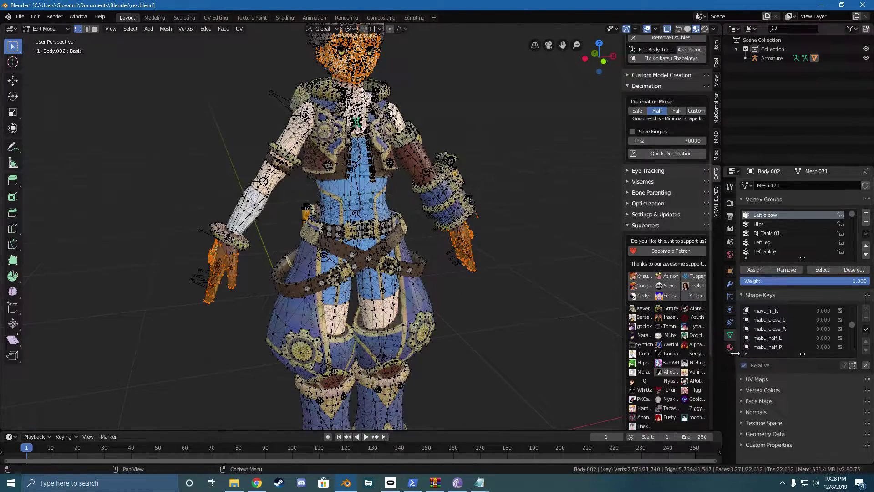
Step: Add a second material slot to the body mesh and create a new material in it
left_click(729, 347)
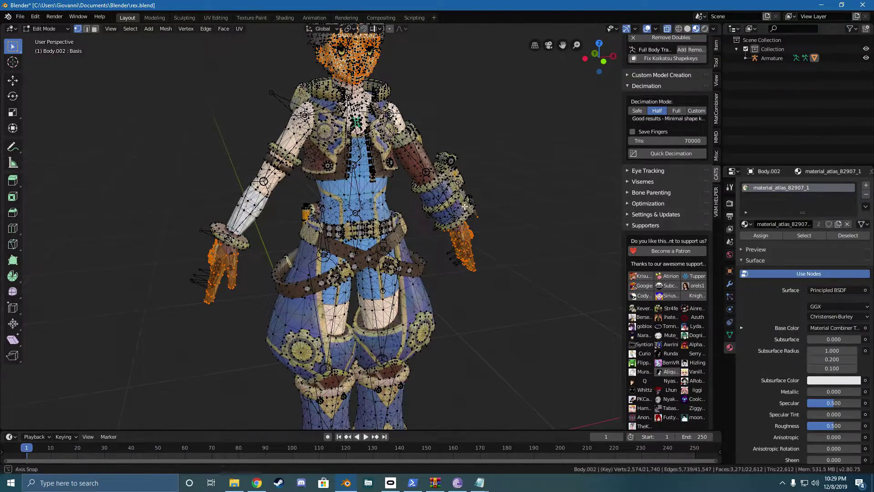
scroll(483, 207, "down", 4)
scroll(482, 207, "up", 4)
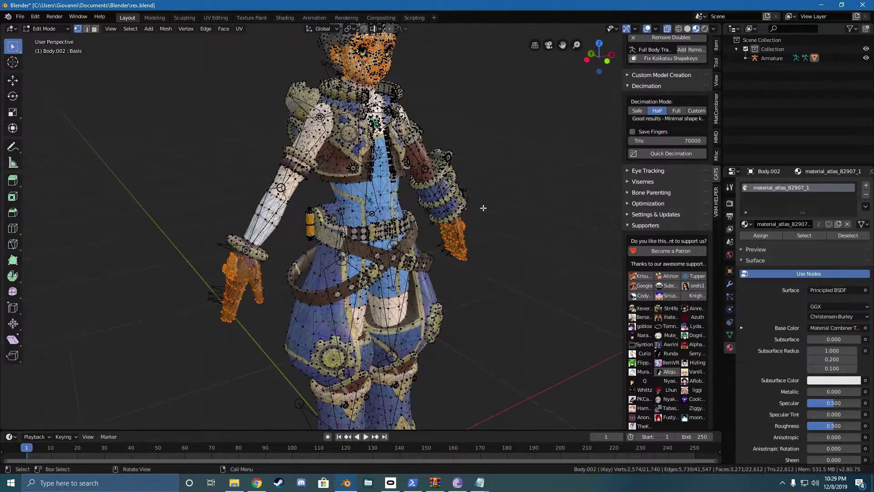
left_click(867, 186)
scroll(511, 186, "down", 3)
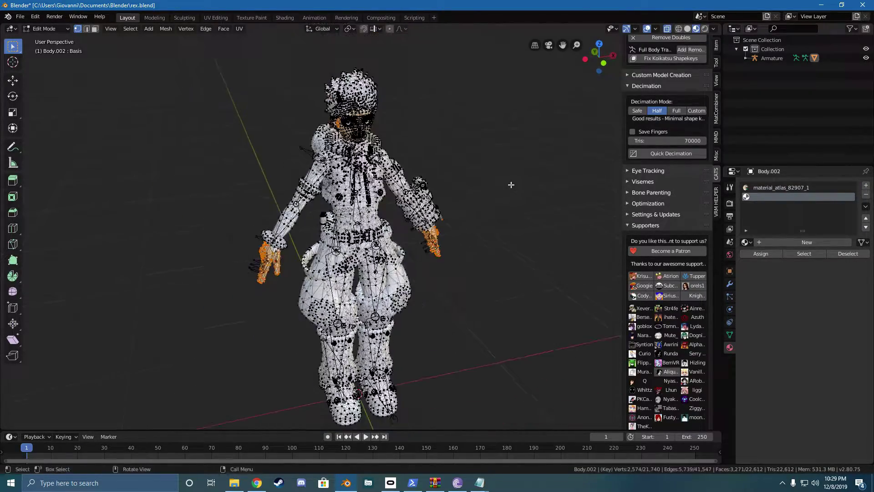
scroll(486, 252, "up", 6)
middle_click_drag(486, 252, 528, 213)
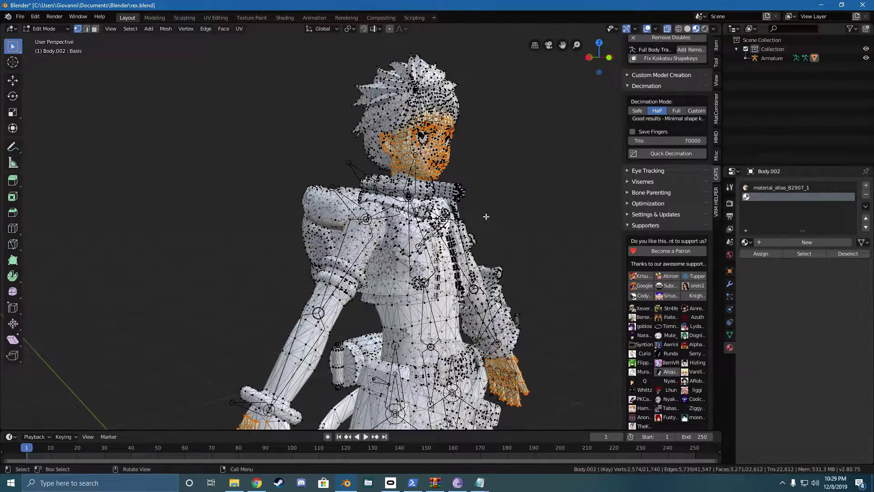
left_click(786, 242)
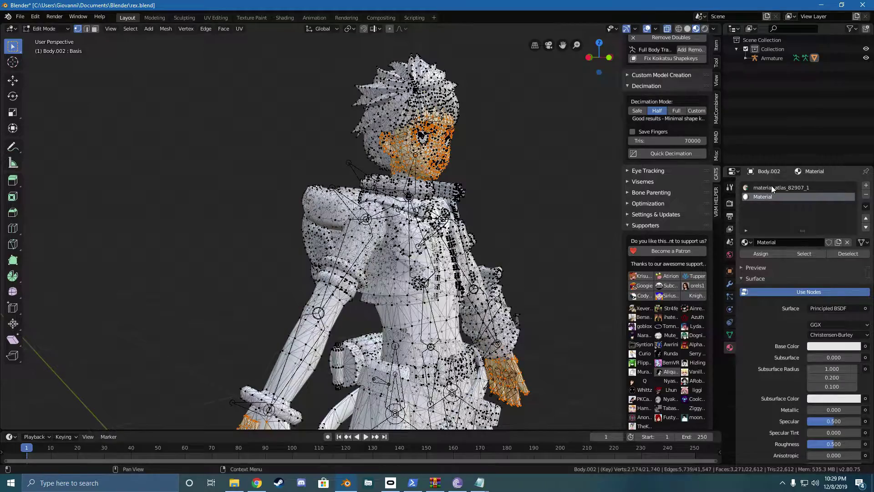
Step: Examine the selected face and hands on the model and view the settings of the atlas material slot
mouse_move(556, 197)
middle_mouse_down()
mouse_move(522, 197)
mouse_move(556, 197)
mouse_move(528, 199)
mouse_move(558, 211)
mouse_move(551, 178)
mouse_move(545, 205)
middle_mouse_up()
scroll(568, 211, "down", 3)
scroll(552, 178, "up", 3)
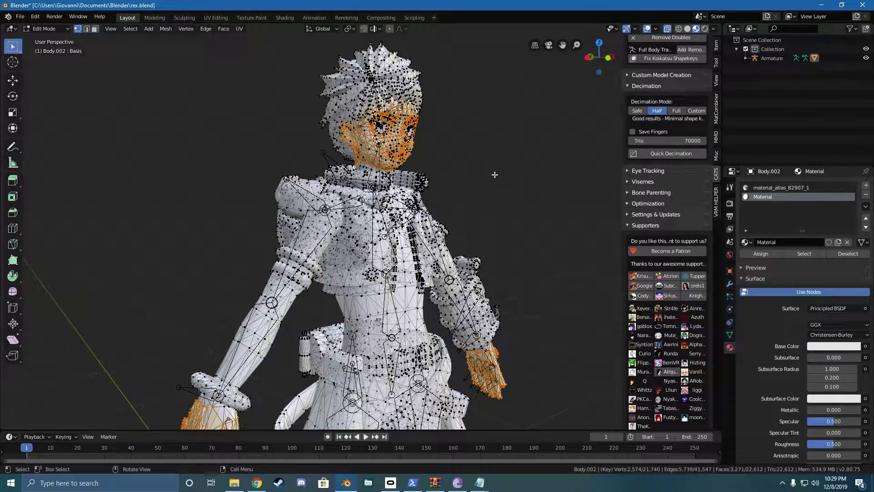
scroll(562, 191, "up", 1)
scroll(479, 189, "down", 1)
middle_click_drag(505, 359, 534, 257)
middle_click_drag(502, 209, 527, 257)
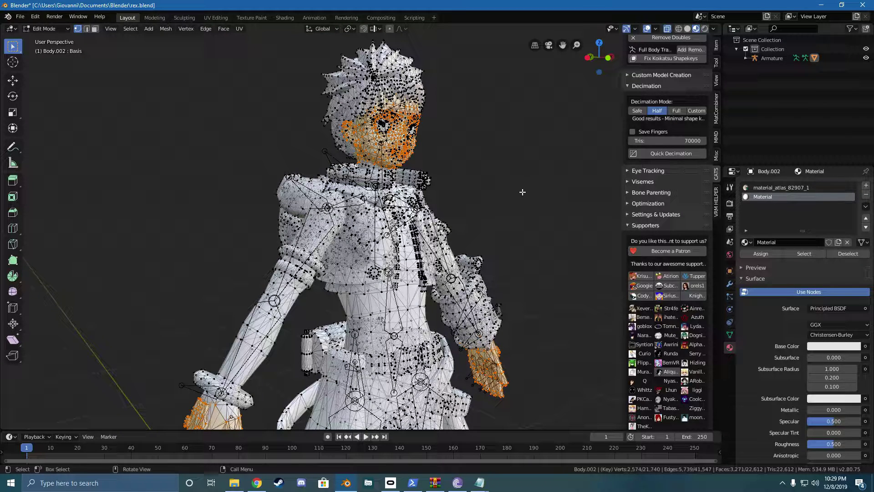
left_click(751, 188)
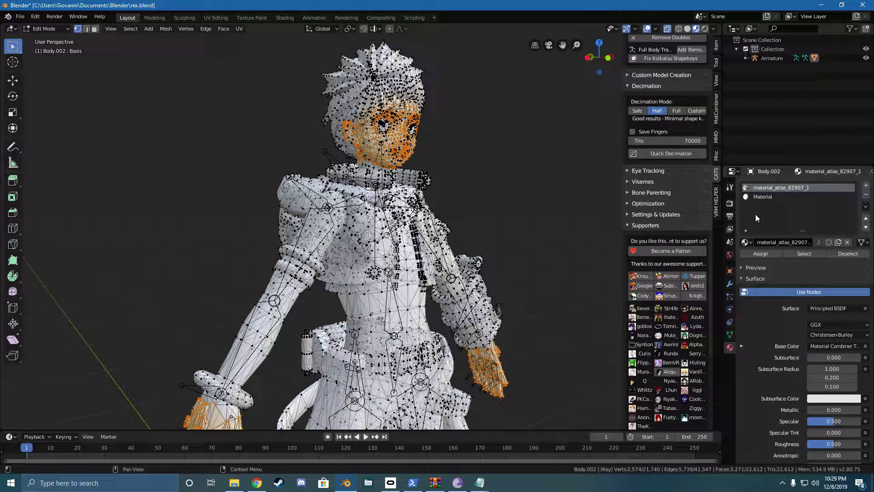
middle_click_drag(566, 166, 543, 163)
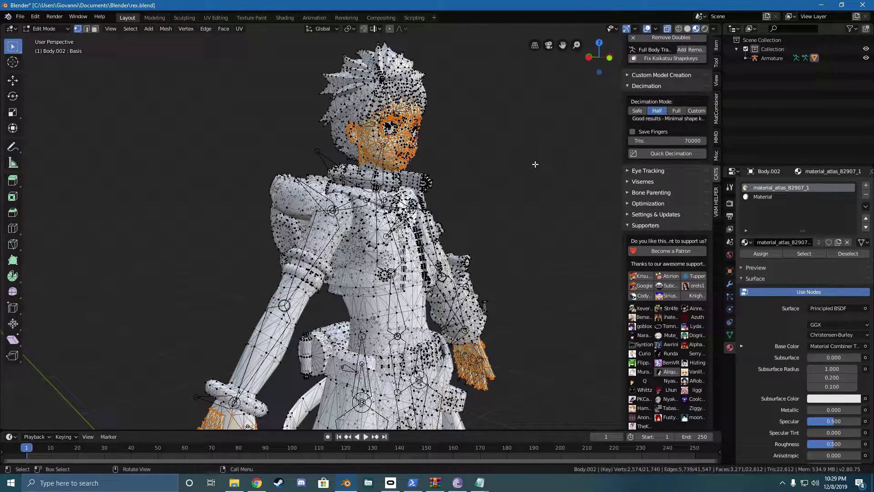
Step: Select the entire body mesh and deselect the face and hand geometry that uses the new material
key("alt+a")
key("a")
left_click(762, 196)
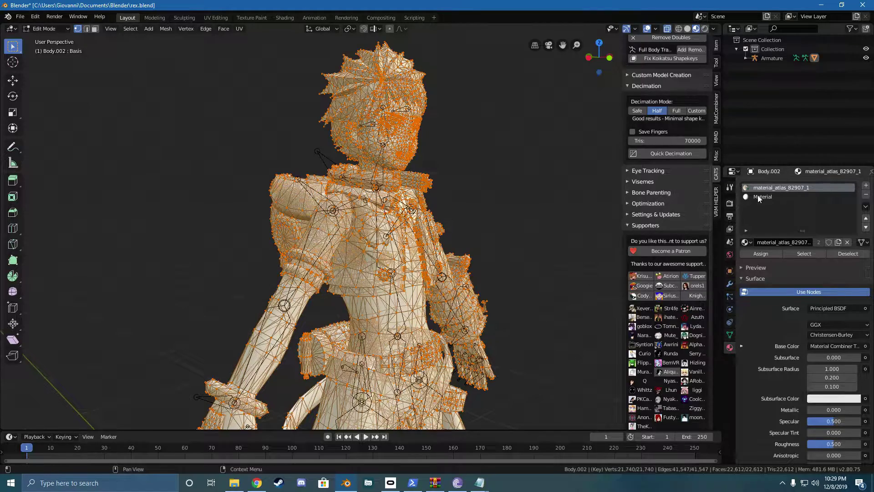
left_click(848, 255)
middle_click_drag(605, 205, 546, 187)
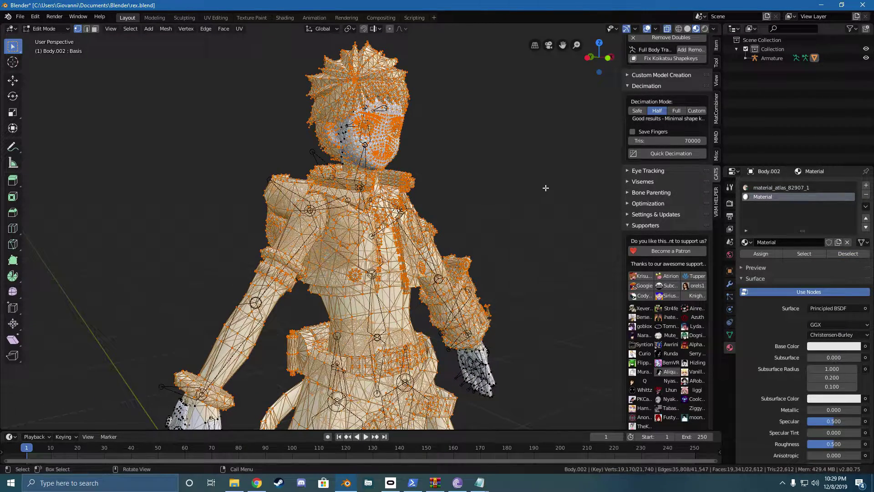
Step: Assign material_atlas_82907_1 to the selected geometry and clear the selection
left_click(763, 188)
left_click(765, 253)
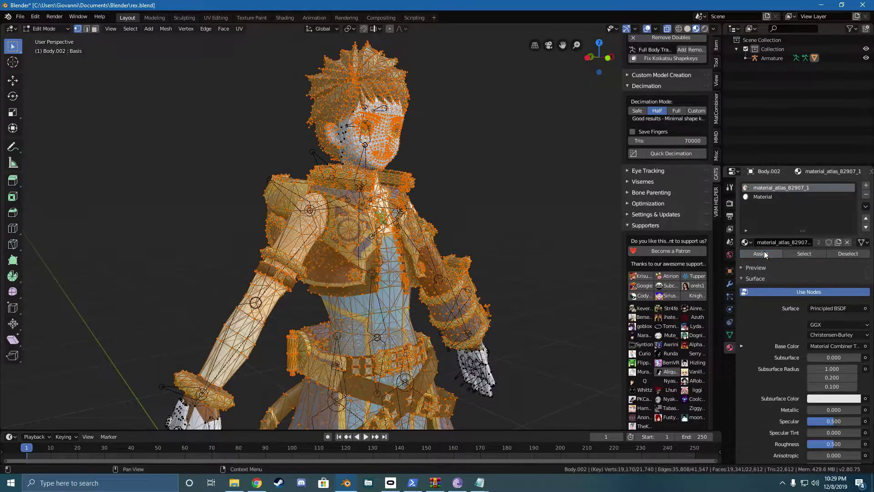
key("alt+a")
middle_click_drag(497, 170, 517, 156)
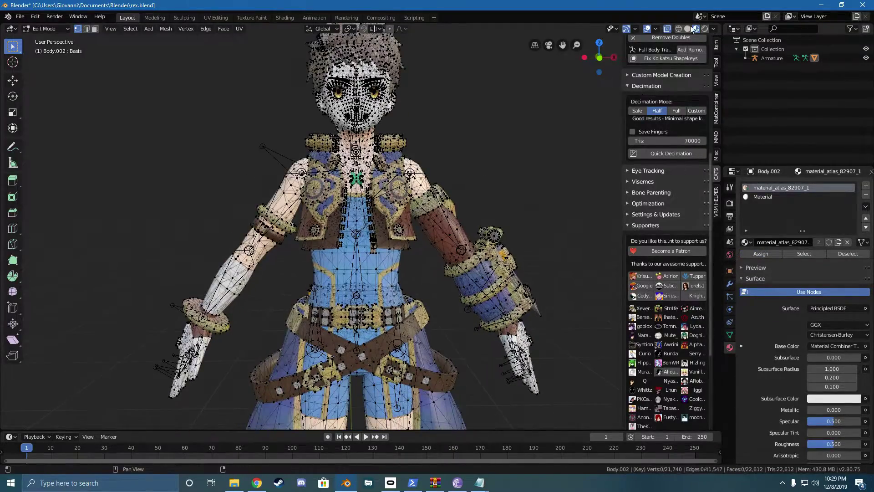
Step: Turn off X-ray display and check the body mesh from several sides
left_click(667, 29)
middle_click_drag(478, 117, 528, 145)
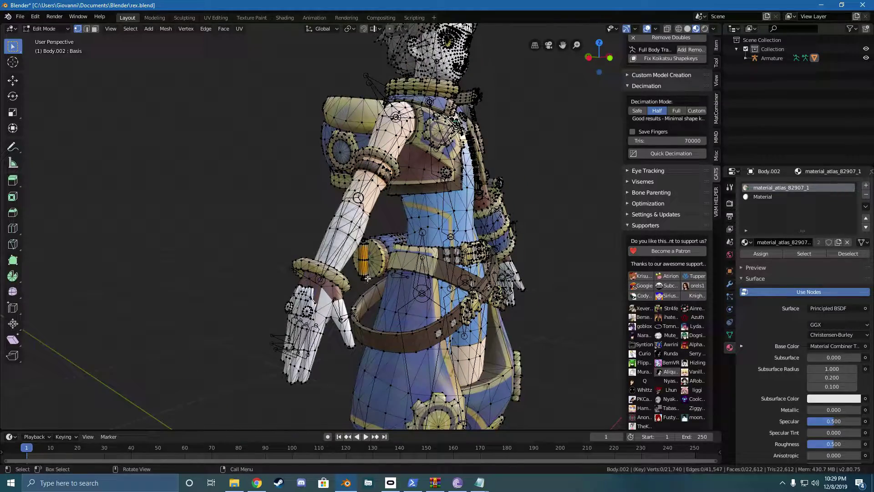
middle_click_drag(564, 106, 545, 262)
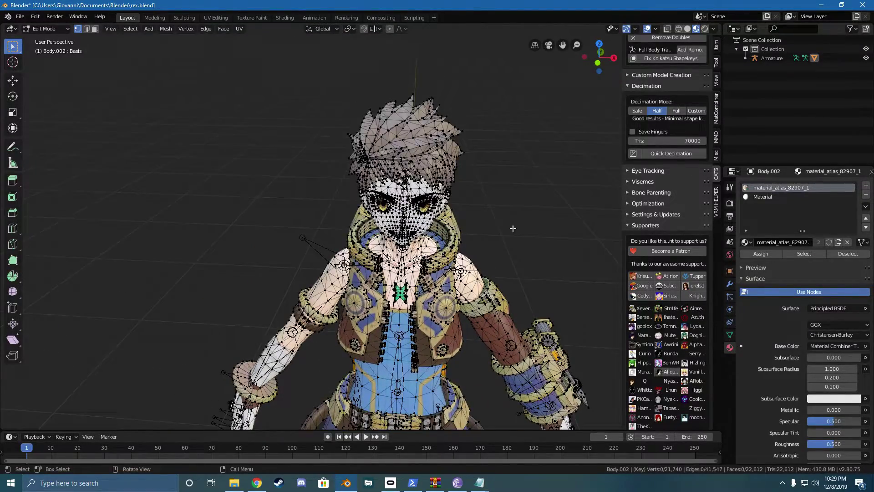
middle_click_drag(512, 228, 506, 205)
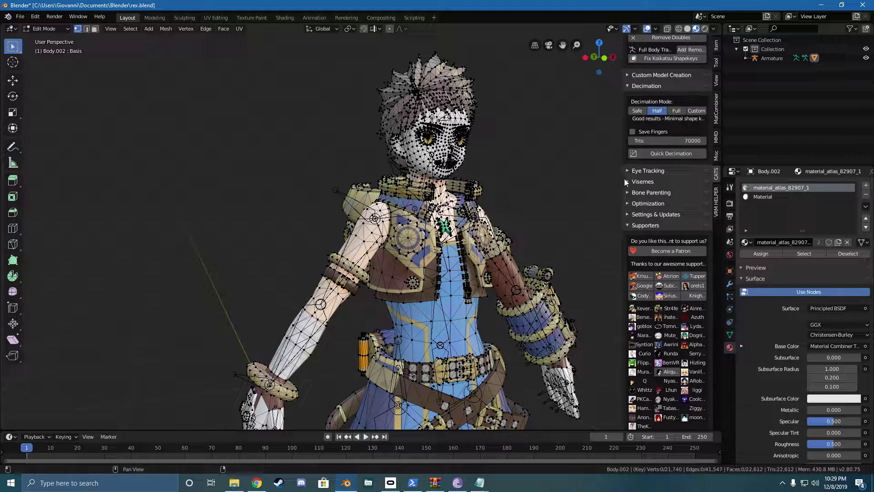
Step: Set the decimation mode to Custom, separate the body by materials, and check the split by selecting the resulting meshes
left_click(695, 111)
mouse_move(591, 105)
middle_mouse_down()
mouse_move(572, 113)
mouse_move(584, 113)
middle_mouse_up()
left_click(670, 133)
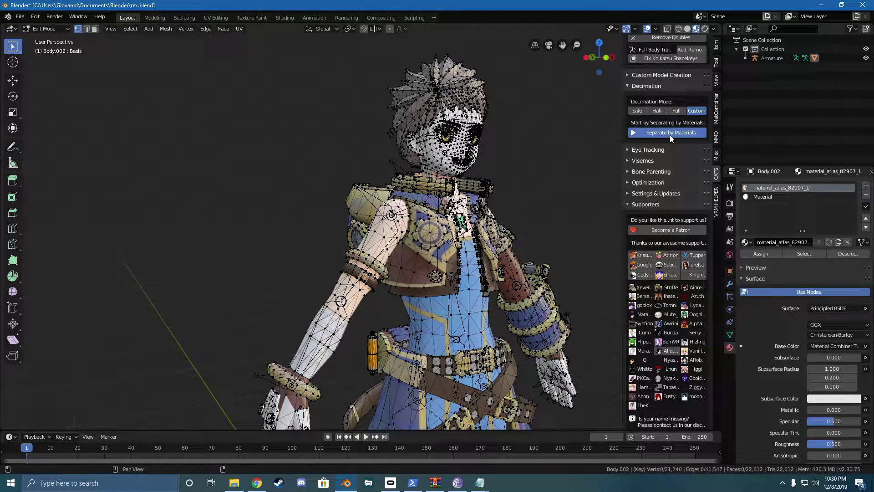
middle_click_drag(568, 134, 407, 100)
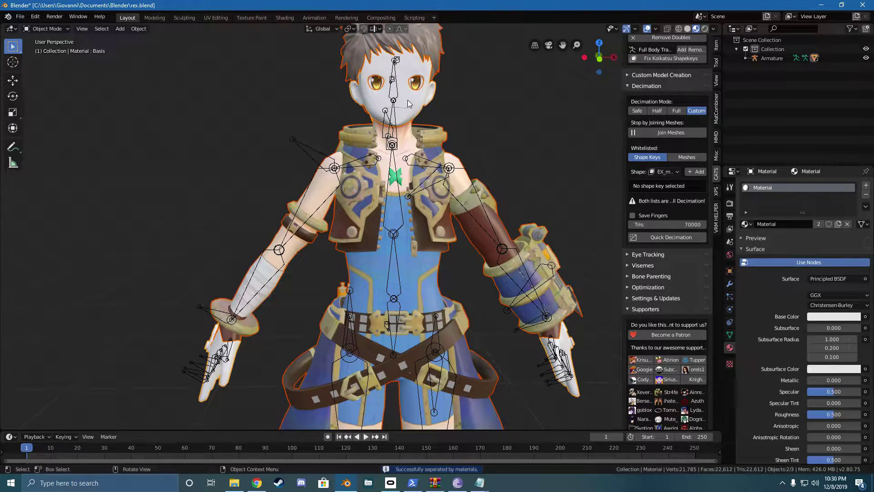
left_click(407, 100)
left_click(409, 150)
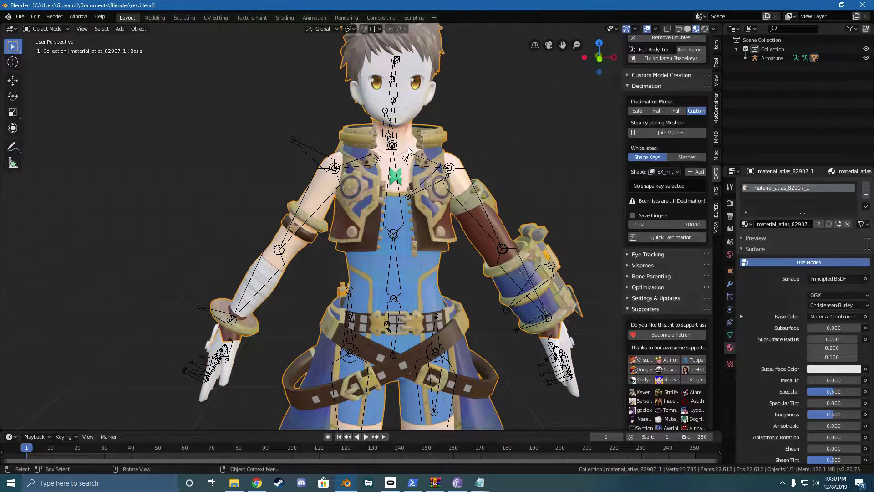
middle_click_drag(459, 162, 450, 163, "shift")
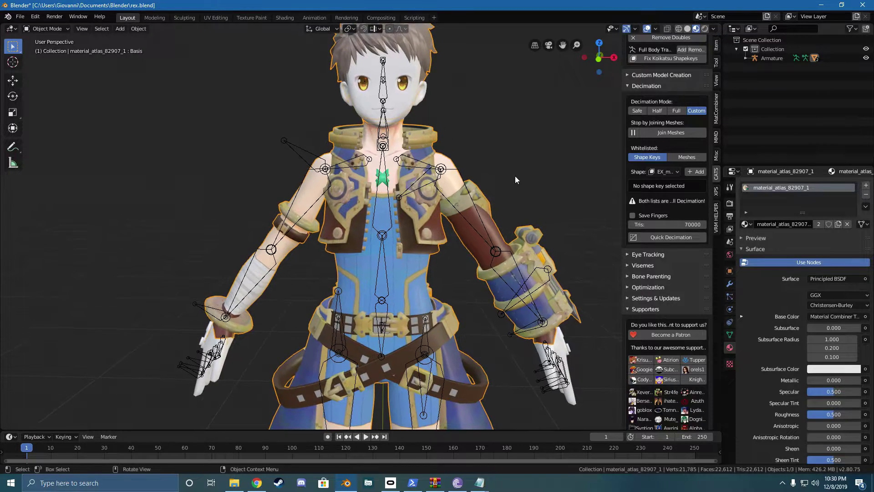
Step: Switch the decimation whitelist to Meshes and view the meshes available for it
left_click(678, 158)
left_click(669, 173)
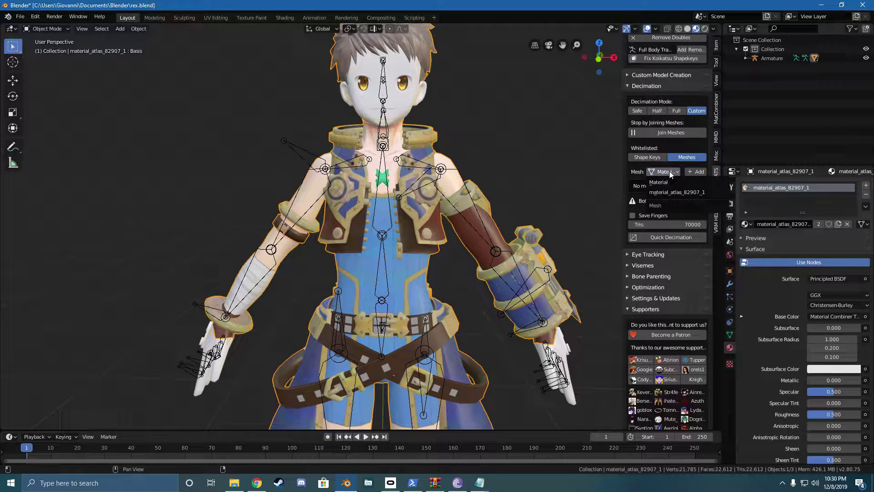
left_click(670, 174)
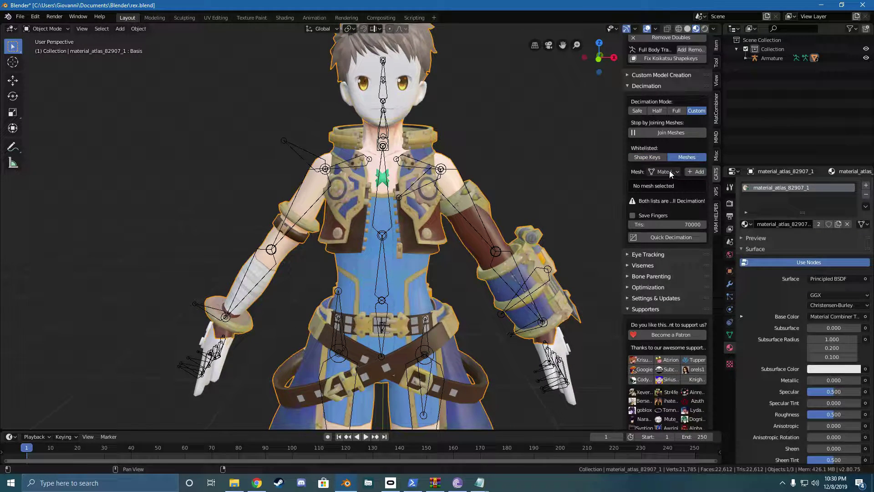
Step: Add the material_atlas_82907_1 mesh to the decimation whitelist
left_click(667, 171)
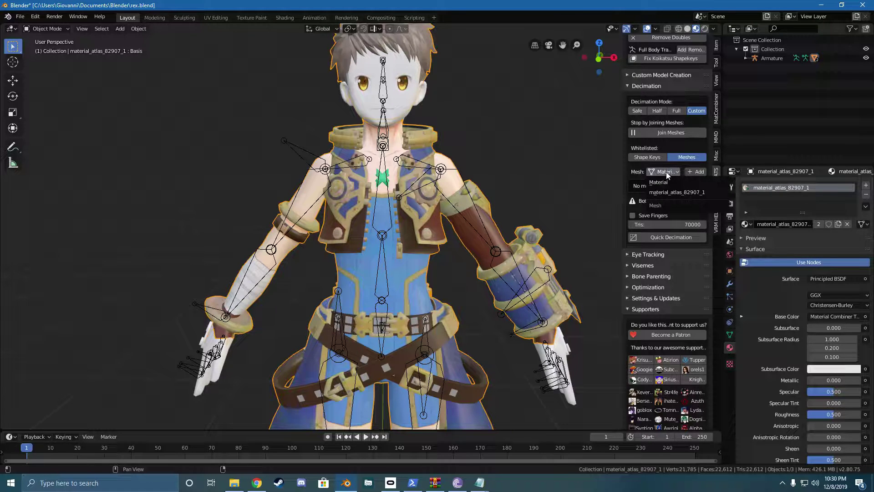
left_click(666, 192)
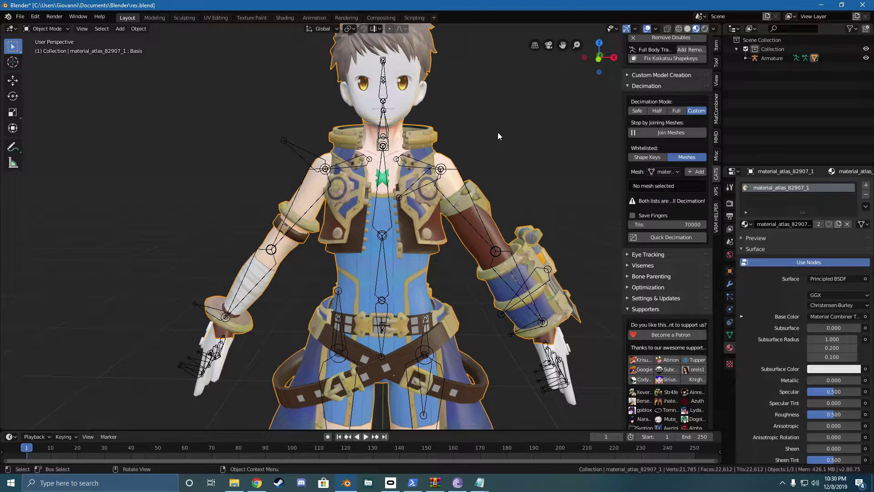
middle_click_drag(498, 132, 408, 124)
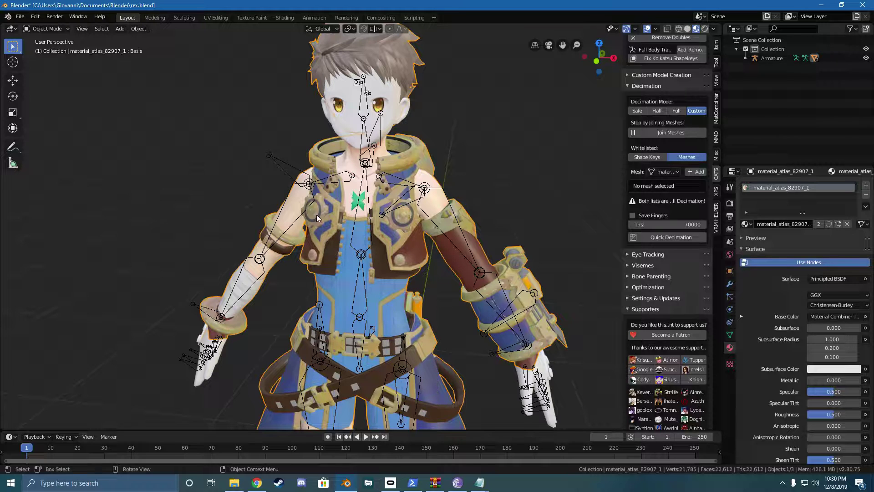
middle_click_drag(482, 211, 548, 196)
left_click(695, 171)
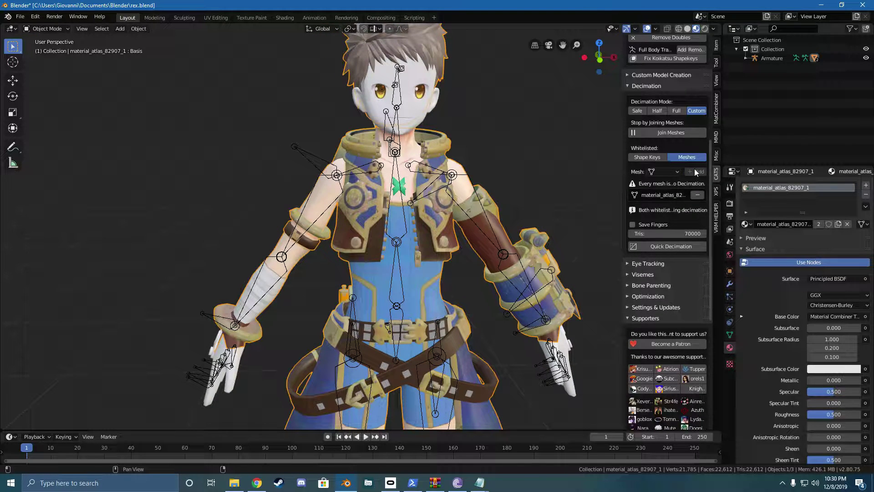
Step: Set the decimation target to 9999 tris and try a quick decimation of the model
left_click(682, 234)
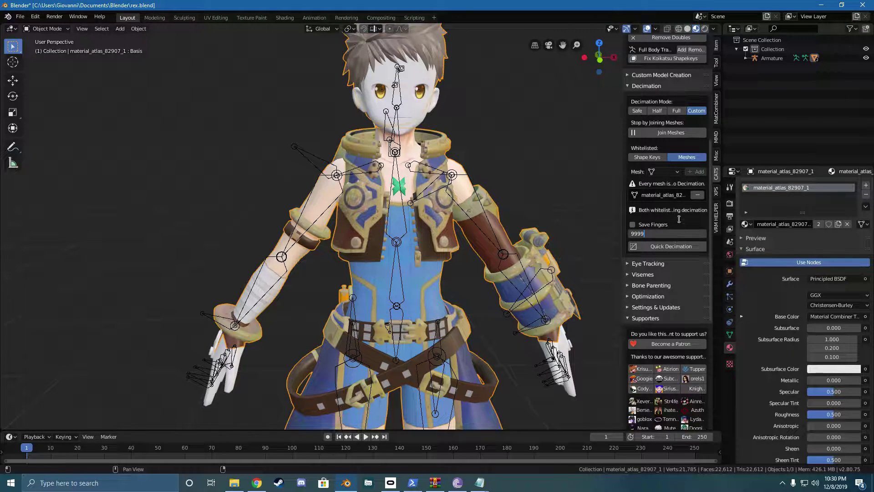
middle_click_drag(524, 214, 535, 236)
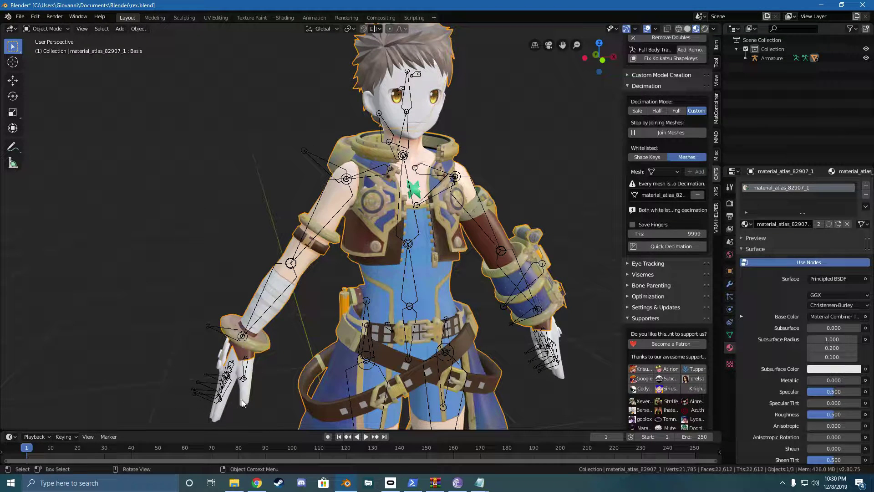
left_click(665, 248)
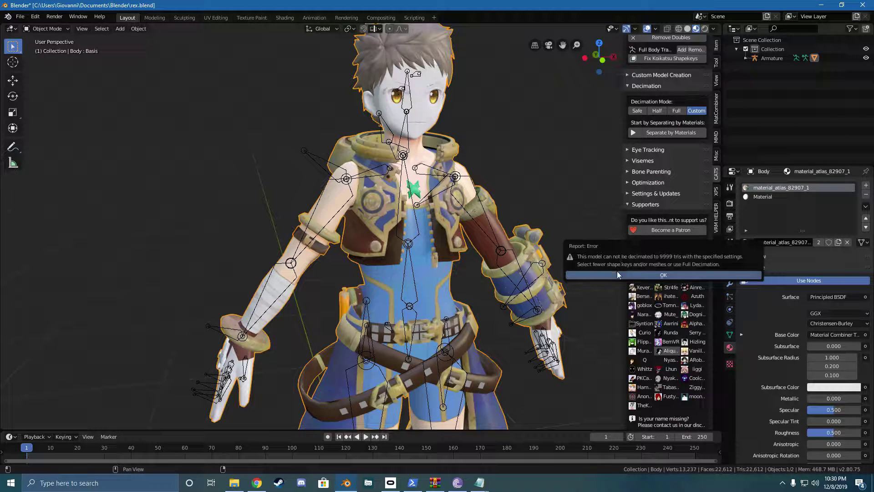
left_click(616, 276)
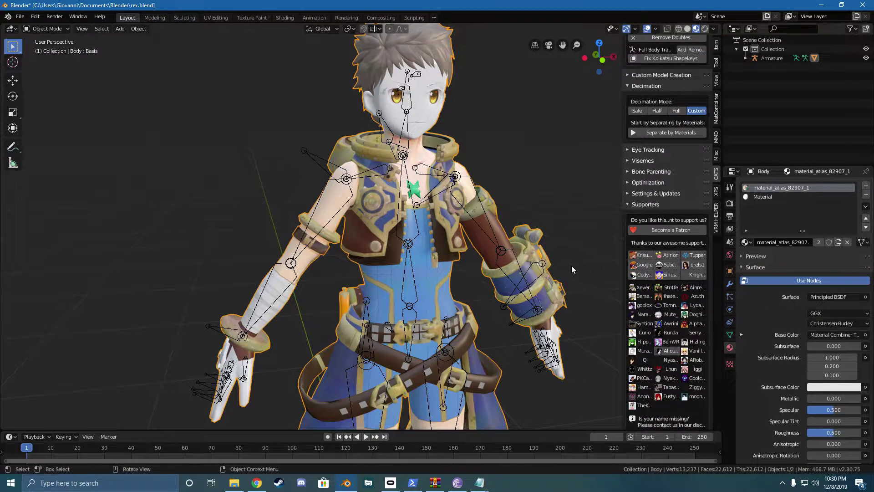
mouse_move(571, 266)
middle_mouse_down()
mouse_move(534, 263)
mouse_move(563, 259)
middle_mouse_up()
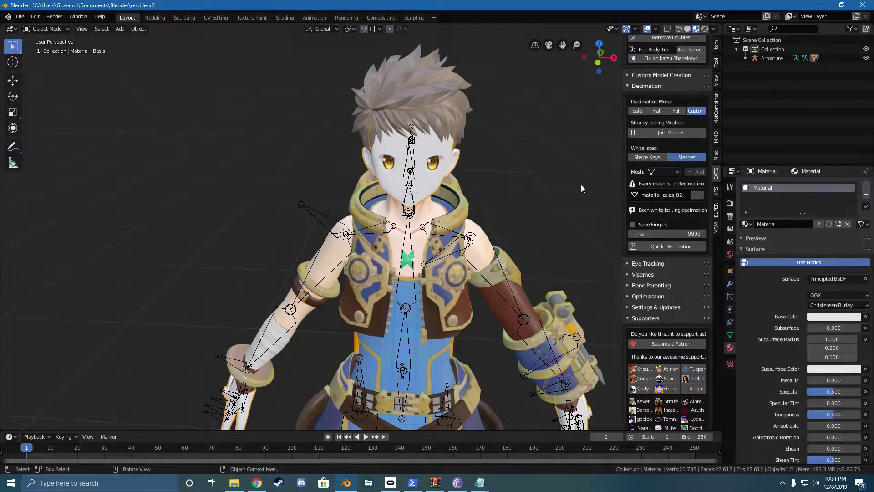
Step: Remove material_atlas_82907_1 from the decimation whitelist
middle_click_drag(581, 185, 671, 200)
left_click(695, 196)
left_click(661, 171)
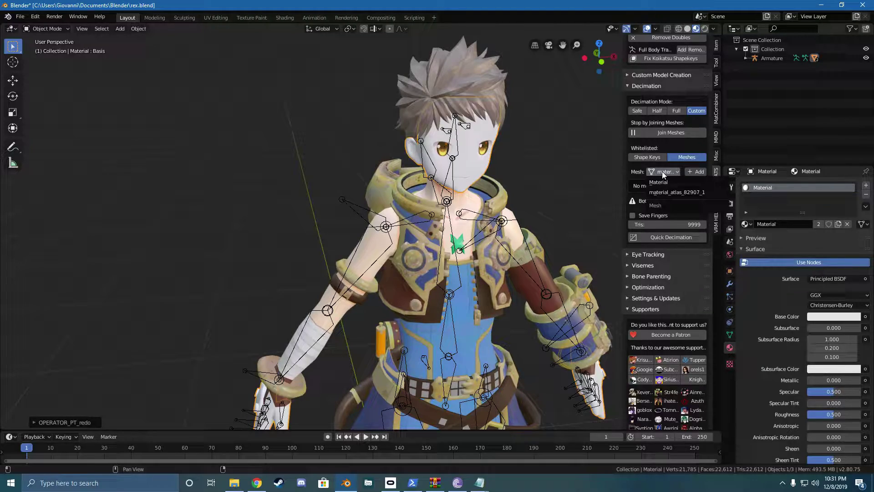
left_click(659, 173)
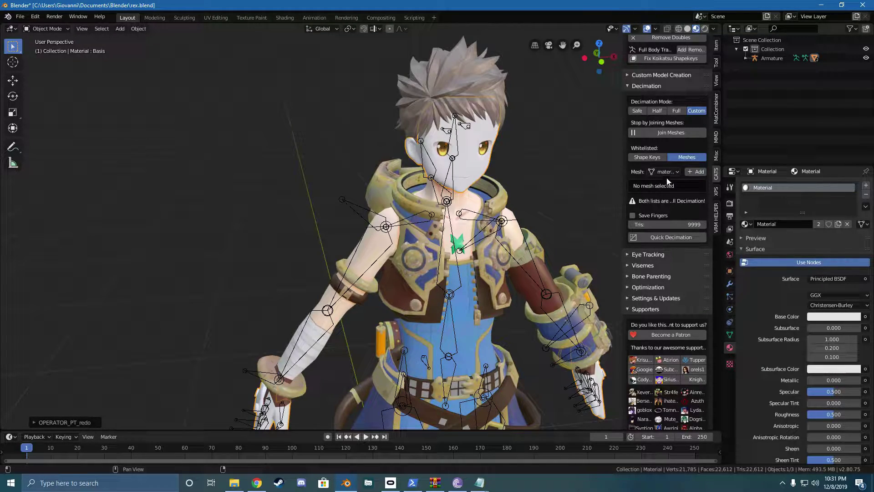
middle_click_drag(581, 193, 551, 153)
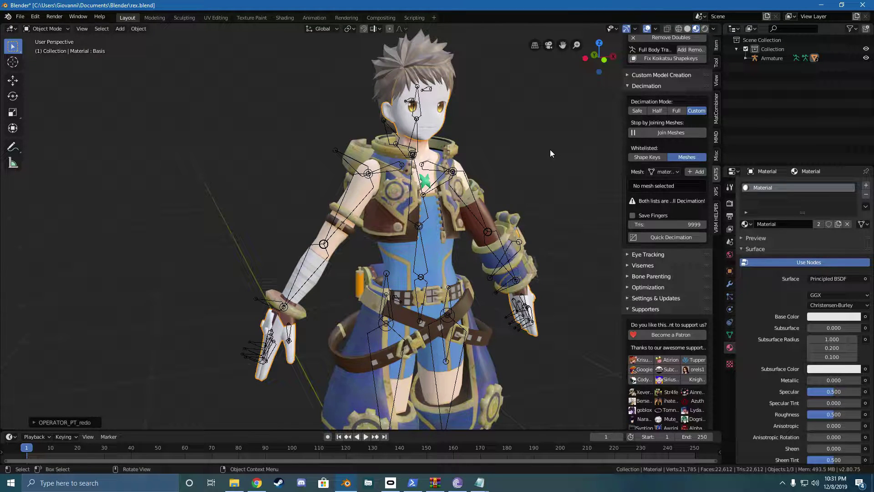
Step: Add the face and hands mesh named Material to the decimation whitelist
left_click(661, 172)
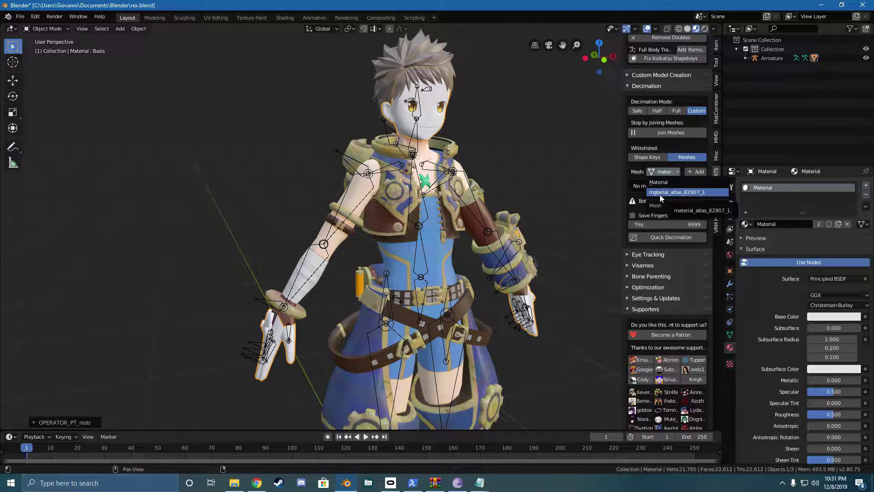
left_click(673, 181)
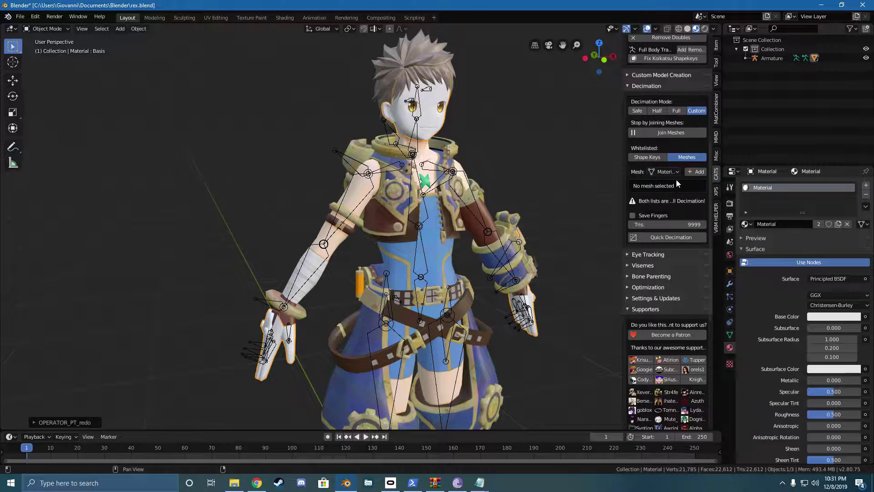
middle_click_drag(604, 150, 572, 150)
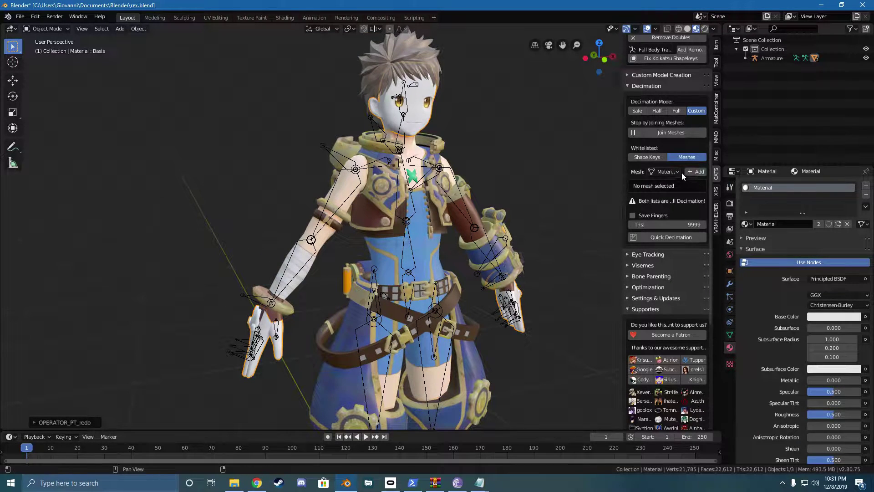
left_click(693, 171)
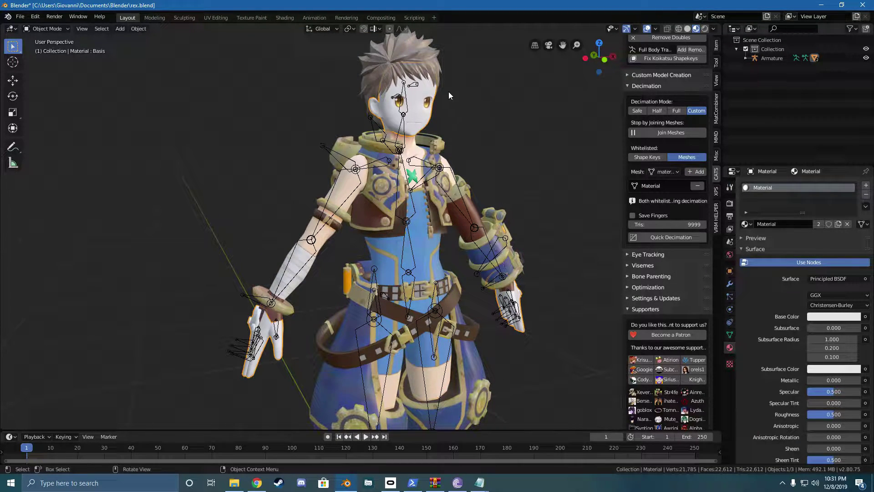
Step: Run Quick Decimation on the model and look over the decimated body
middle_click_drag(515, 149, 521, 147)
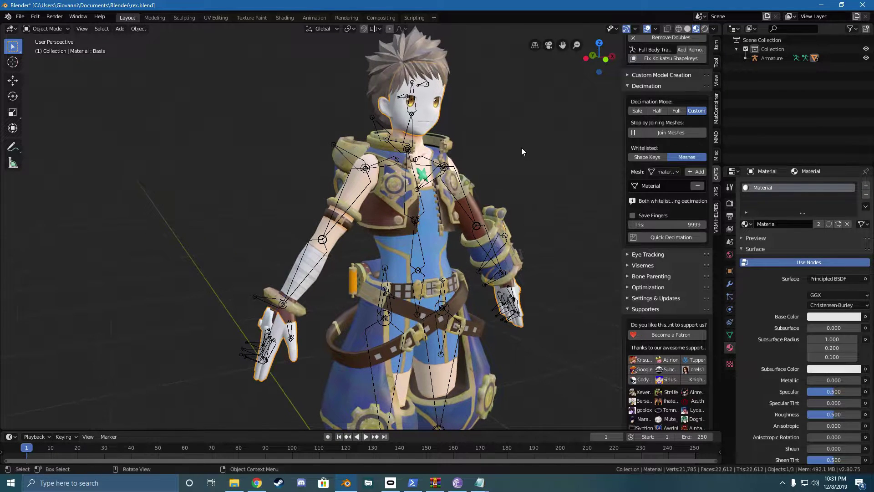
left_click(676, 237)
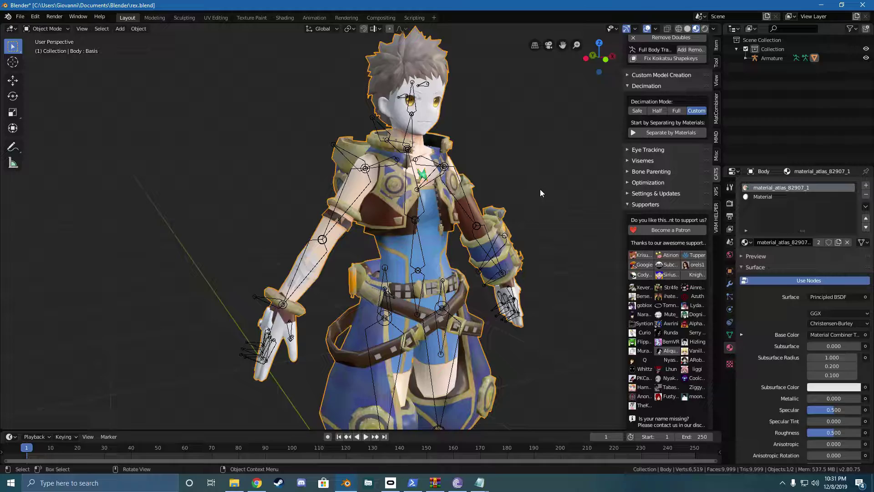
middle_click_drag(564, 183, 523, 228)
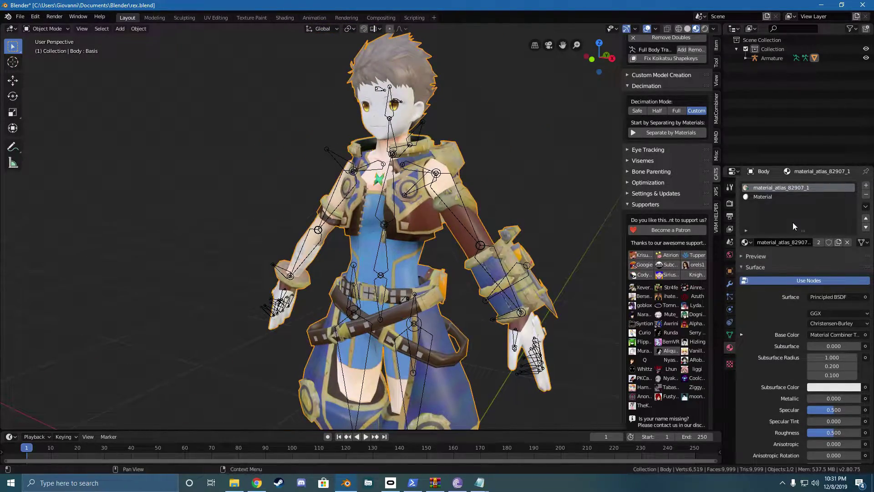
Step: Remove the Material slot from the body mesh and hide the armature to inspect the textured model
left_click(773, 197)
left_click(866, 194)
middle_click_drag(618, 169, 564, 180)
left_click(865, 57)
middle_click_drag(532, 162, 466, 162)
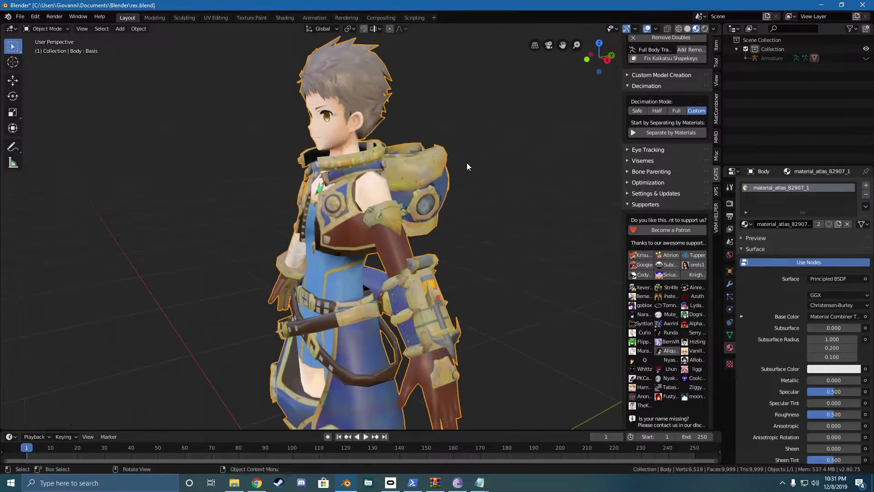
middle_click_drag(428, 232, 470, 162, "shift")
scroll(459, 145, "down", 4)
scroll(470, 162, "up", 2)
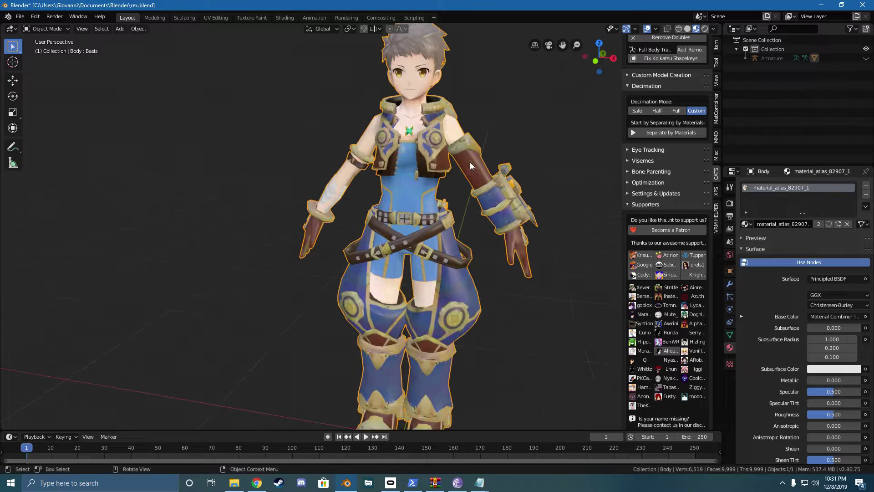
middle_click_drag(525, 119, 523, 151)
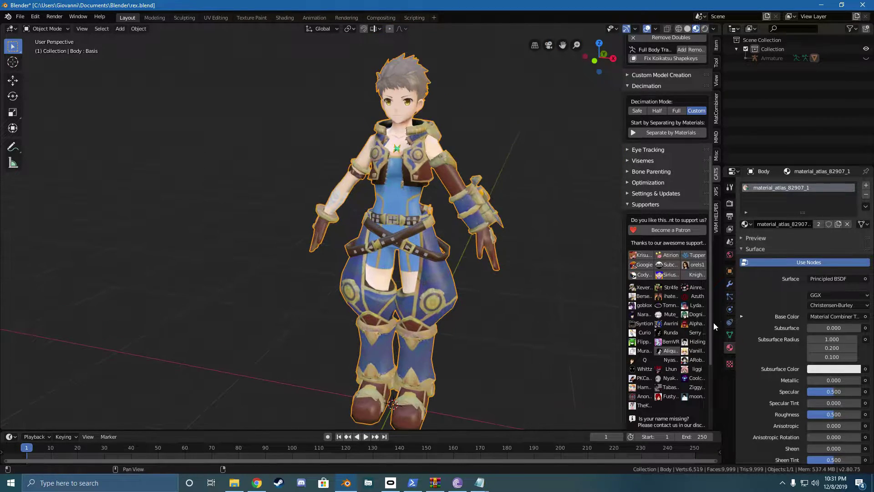
Step: Look through the mouth shape keys of the decimated body mesh
left_click(730, 334)
left_click_drag(820, 287, 871, 288)
scroll(810, 296, "down", 5)
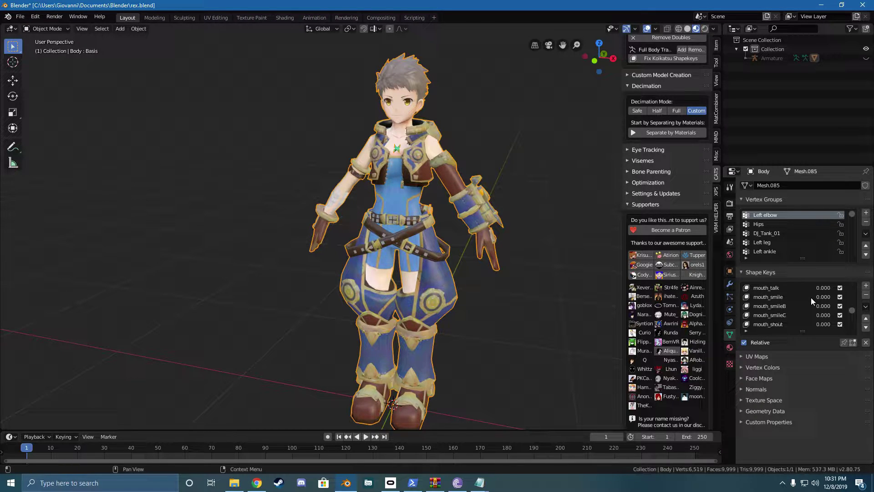
mouse_move(814, 304)
left_mouse_down()
mouse_move(855, 305)
mouse_move(811, 305)
mouse_move(847, 298)
mouse_move(812, 298)
left_mouse_up()
scroll(810, 305, "down", 5)
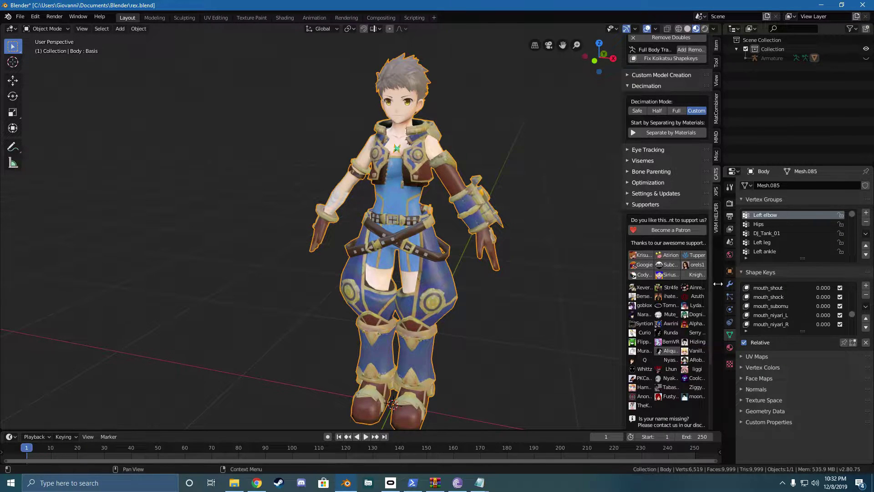
Step: Examine the decimated model up close at the face and at full length from the front and side
scroll(501, 209, "up", 2)
middle_click_drag(502, 209, 533, 237)
scroll(547, 258, "up", 3)
scroll(547, 258, "down", 1)
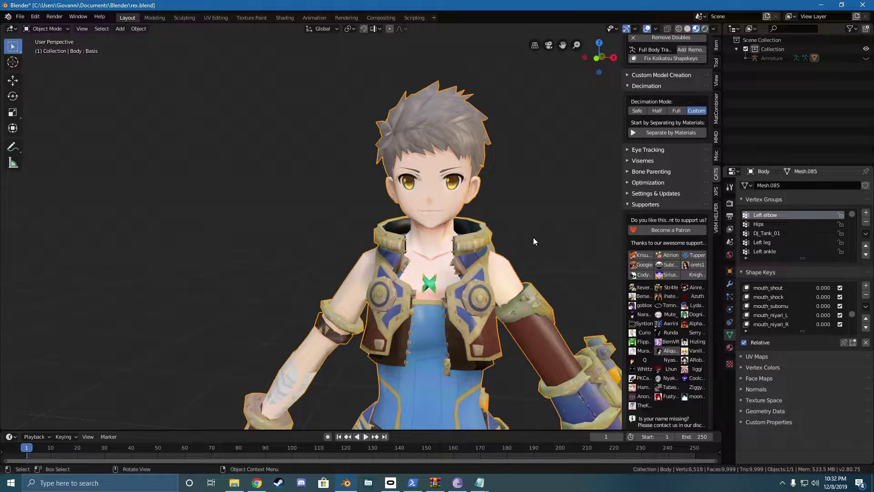
scroll(347, 113, "down", 6)
mouse_move(428, 163)
middle_mouse_down()
mouse_move(379, 172)
mouse_move(473, 160)
mouse_move(426, 172)
mouse_move(409, 189)
mouse_move(433, 177)
mouse_move(357, 180)
mouse_move(434, 179)
mouse_move(408, 160)
mouse_move(483, 161)
mouse_move(381, 167)
mouse_move(337, 152)
mouse_move(428, 157)
middle_mouse_up()
scroll(426, 173, "up", 1)
scroll(410, 164, "down", 1)
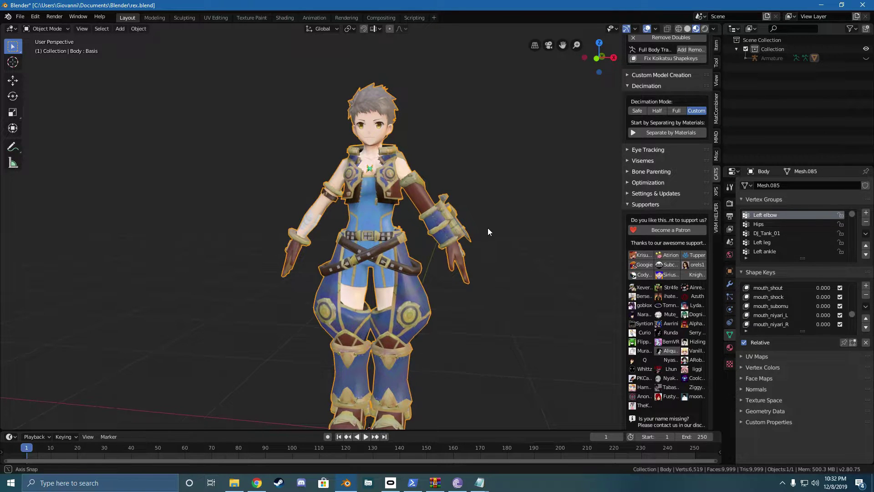
middle_click_drag(487, 227, 462, 250)
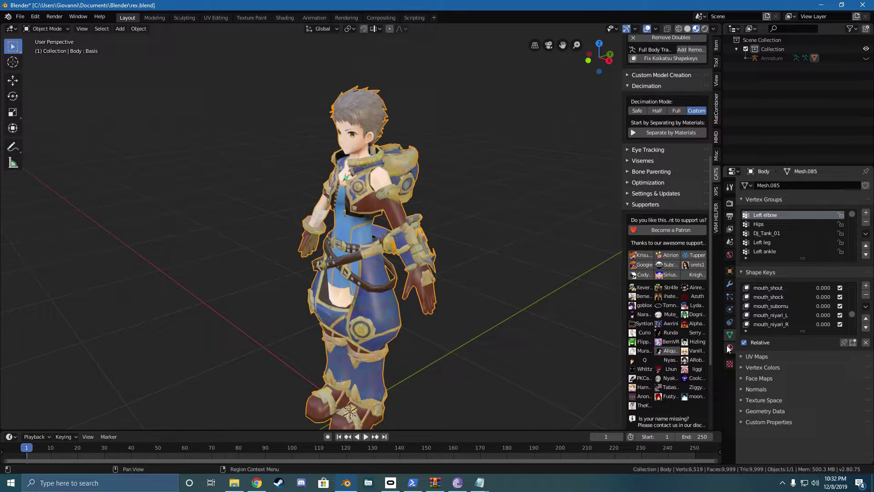
middle_click_drag(479, 293, 297, 184)
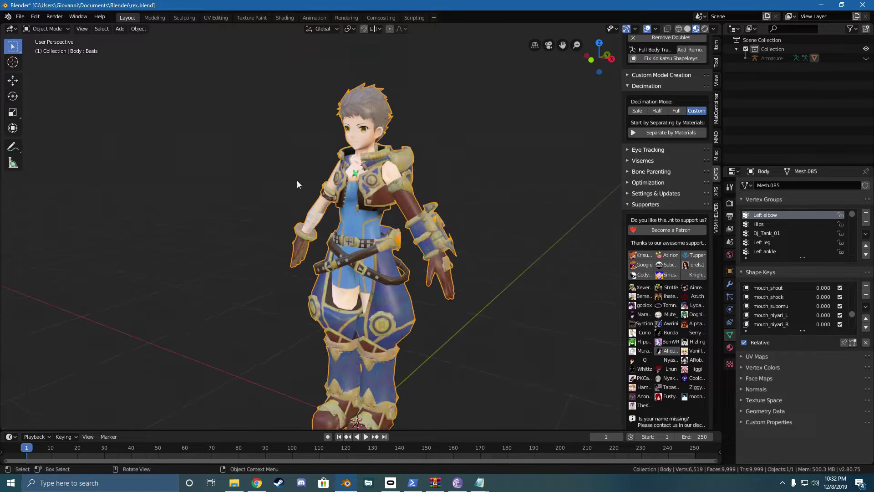
middle_click_drag(375, 223, 455, 260)
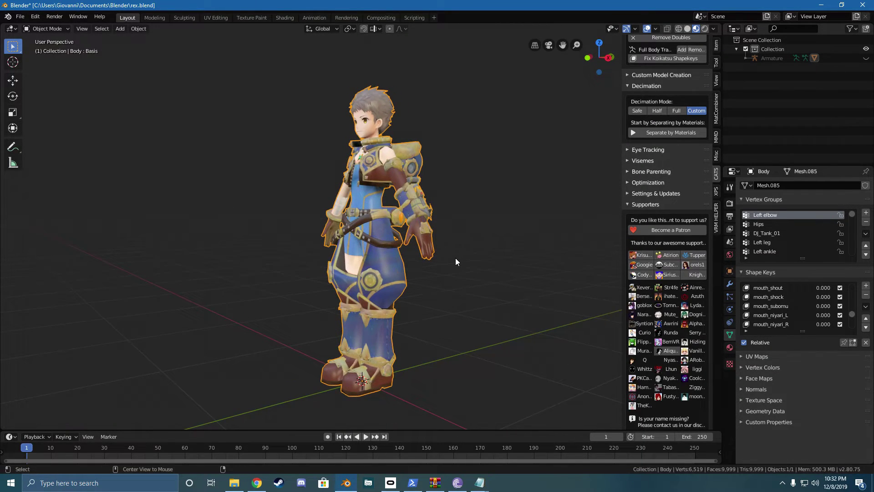